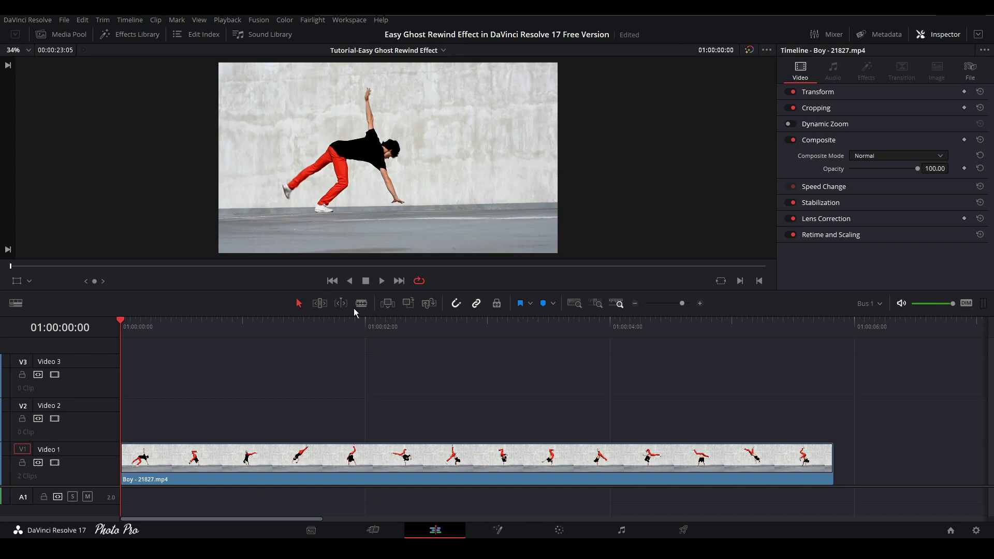
# Blade-cut the breakdancer clip on Video 1 at 01:00:00:12, leaving two Boy - 21827.mp4 segments
pyautogui.click(944, 36)
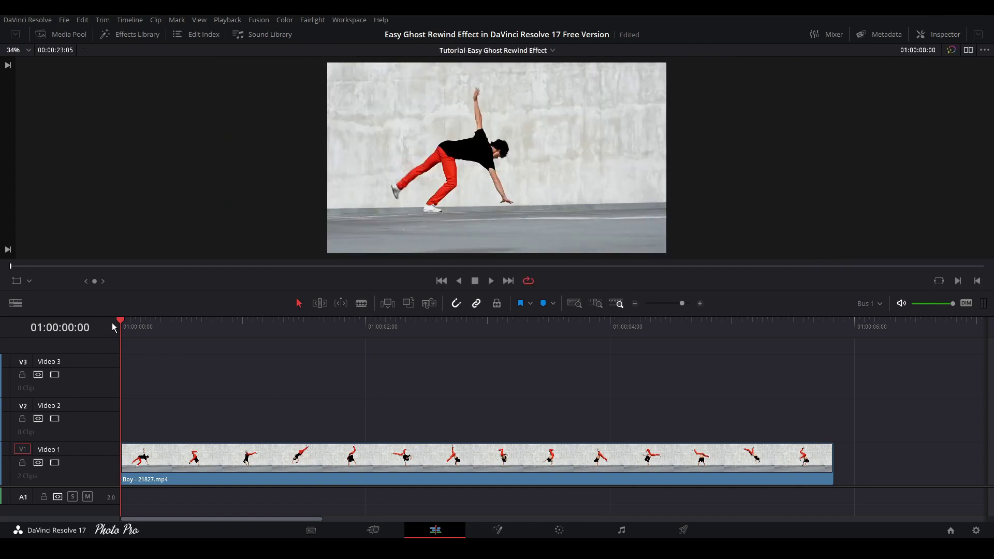
pyautogui.moveTo(124, 323); pyautogui.dragTo(184, 349)
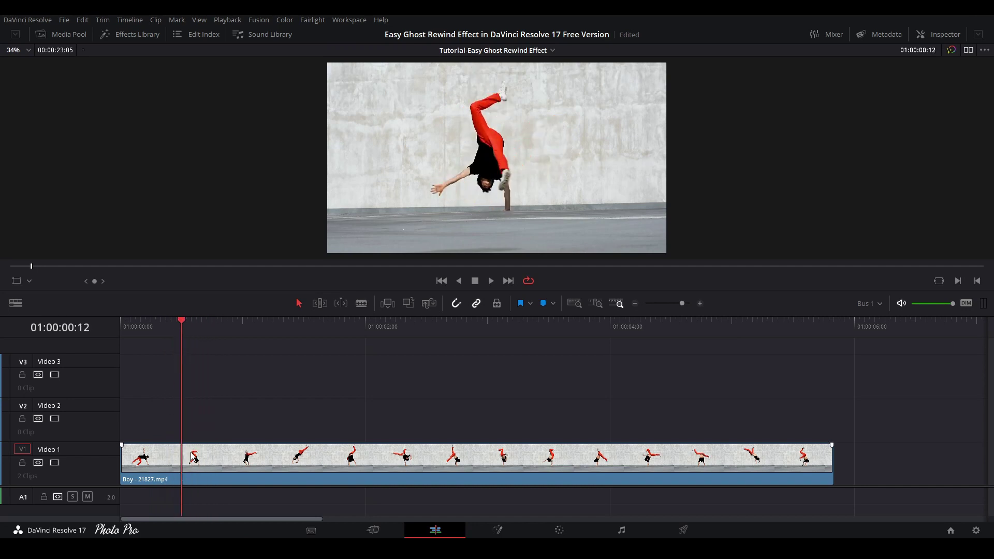
pyautogui.click(201, 475)
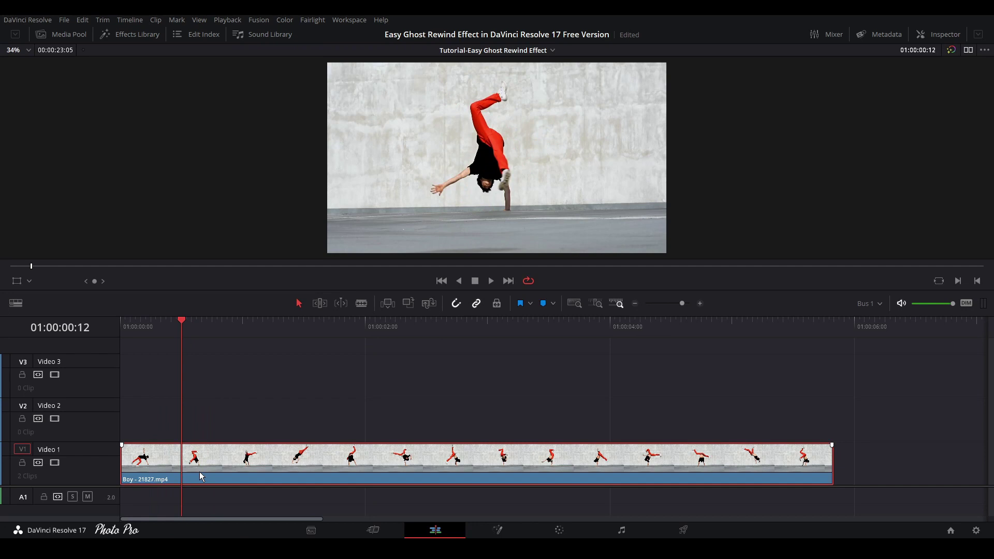
pyautogui.hotkey('ctrl', 'b')
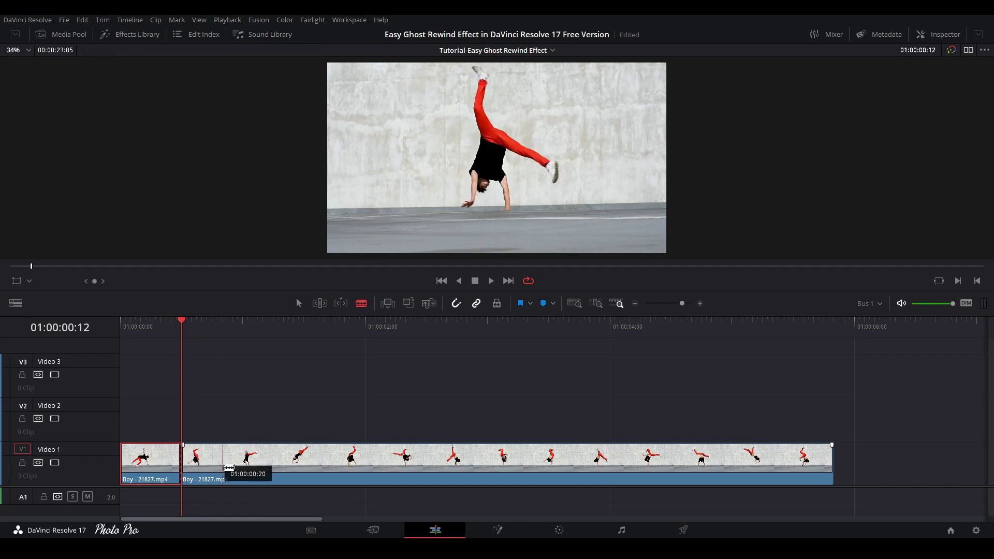
pyautogui.hotkey('ctrl', 'z')
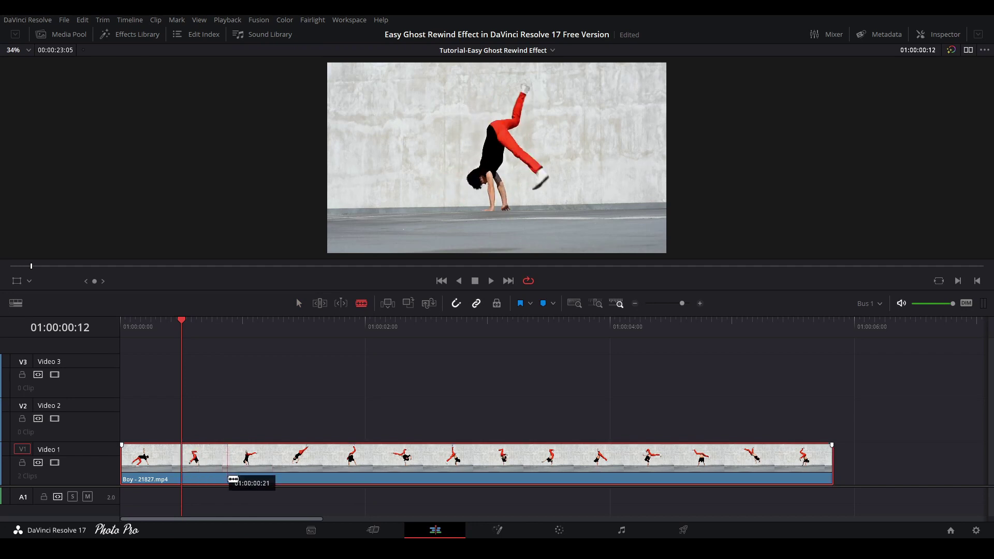
pyautogui.click(182, 464)
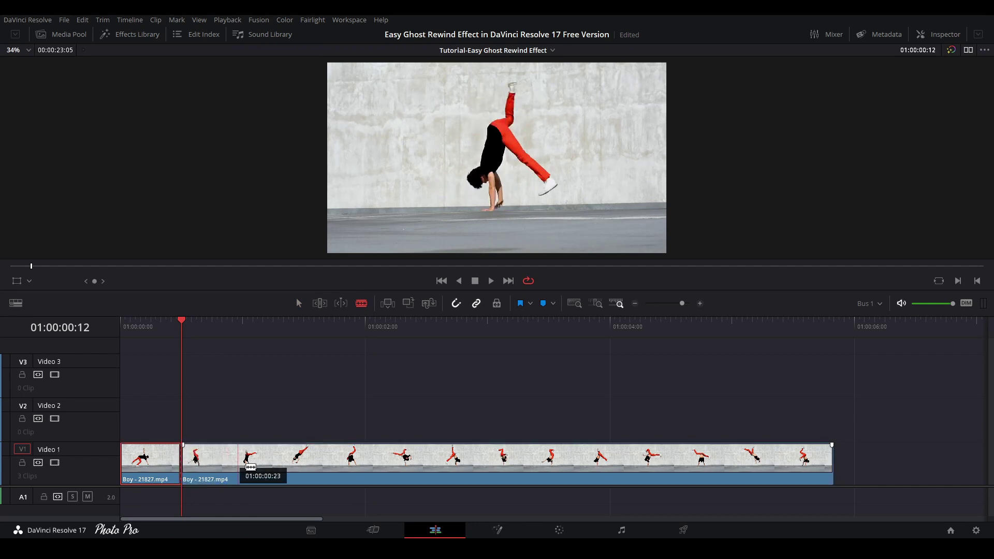
# Cut at the flip's end, move the remainder to Video 2, and place two flip copies along Video 1
pyautogui.click(319, 466)
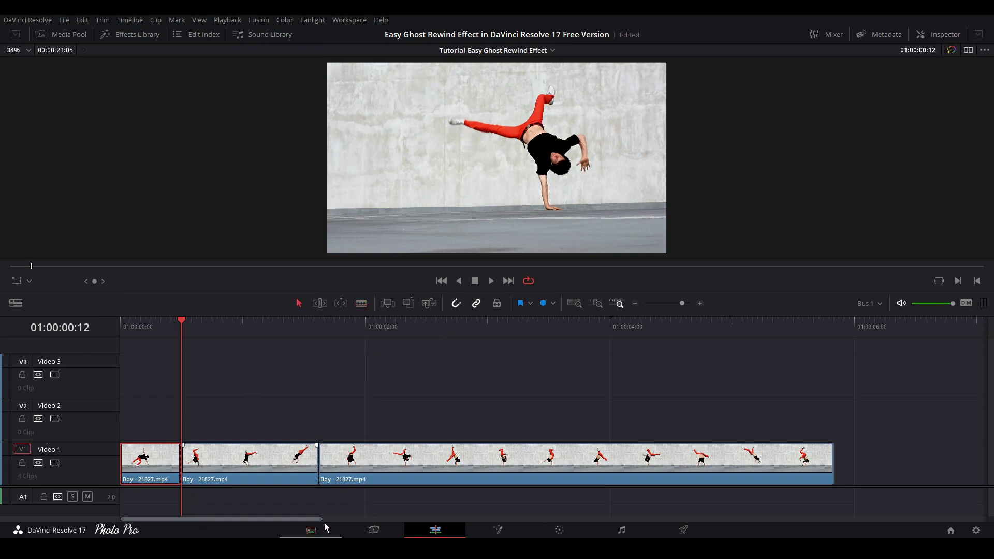
pyautogui.moveTo(366, 474); pyautogui.dragTo(575, 484)
pyautogui.click(259, 482)
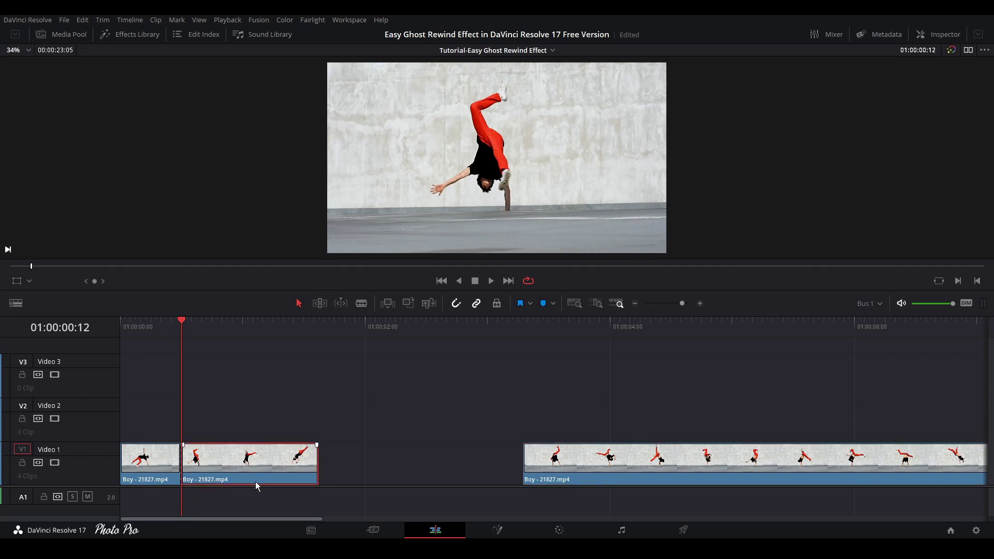
pyautogui.moveTo(249, 485); pyautogui.dragTo(396, 479)
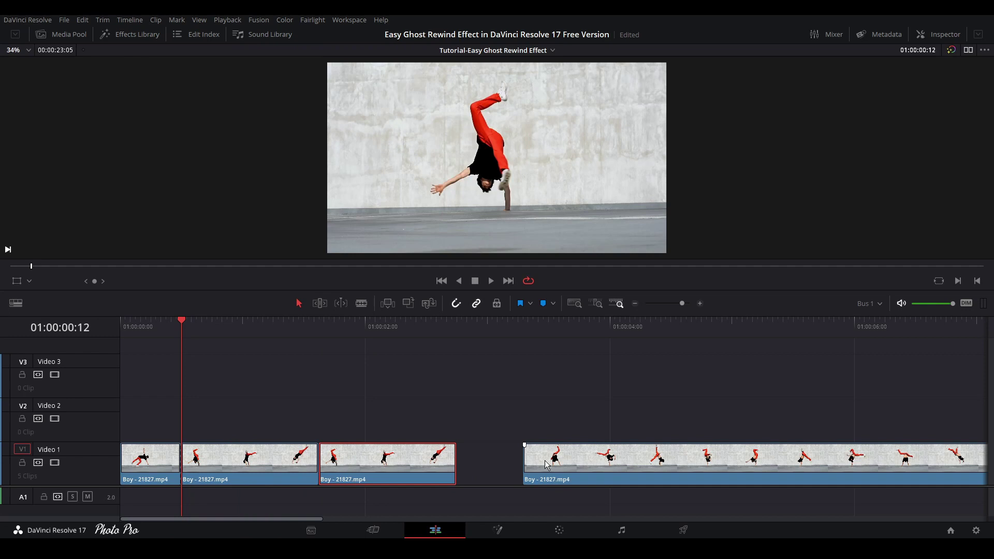
pyautogui.moveTo(553, 463); pyautogui.dragTo(566, 411)
pyautogui.click(431, 470)
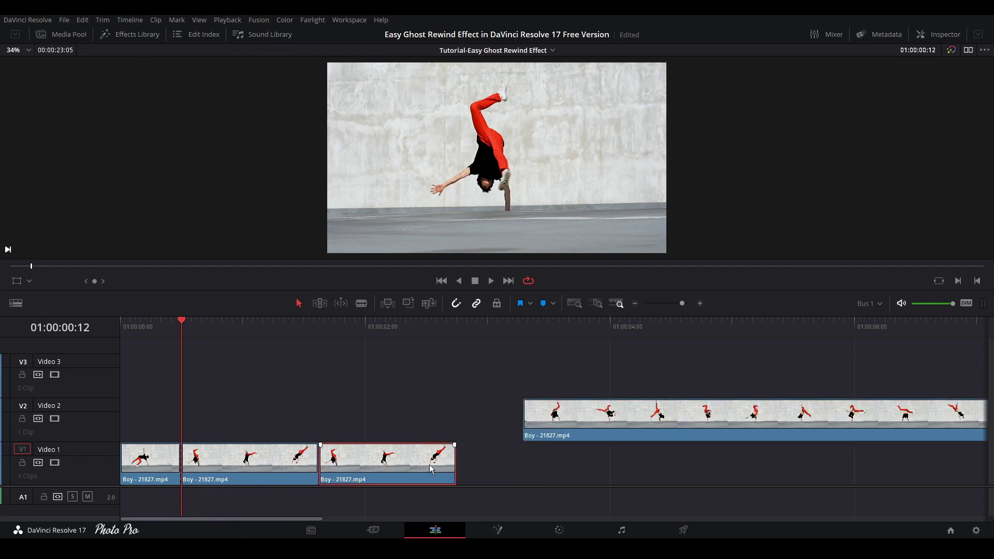
pyautogui.moveTo(431, 469); pyautogui.dragTo(570, 469)
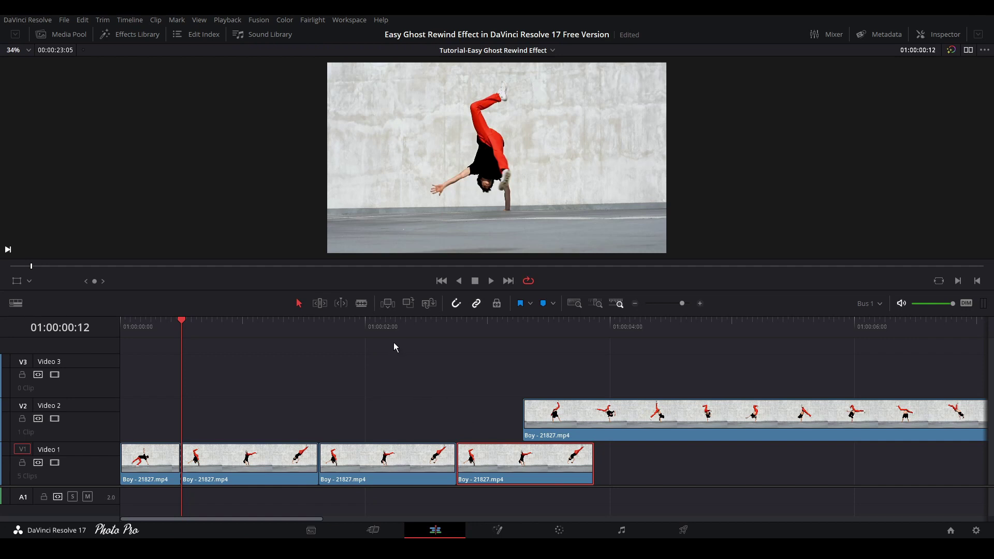
# Set the middle flip copy's clip speed to Reverse speed
pyautogui.click(385, 462)
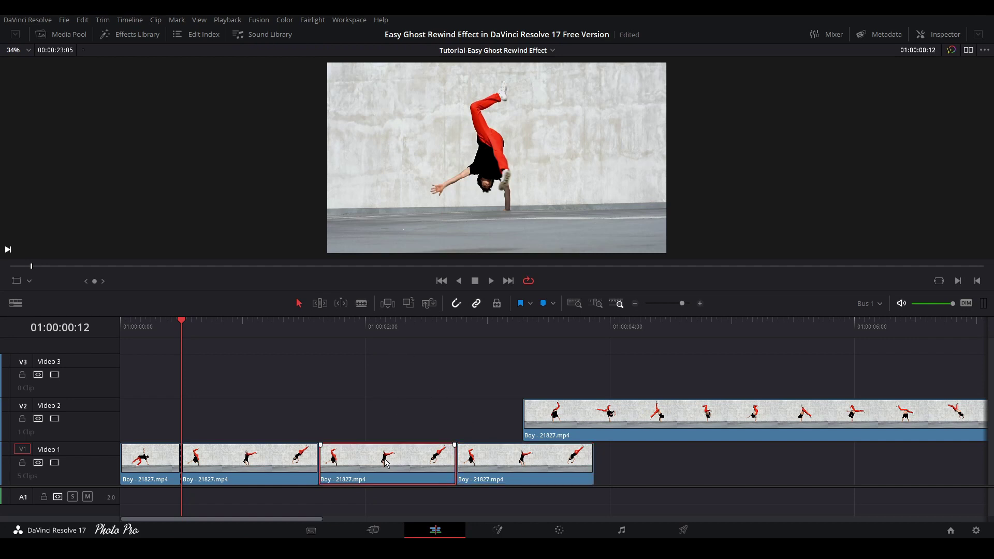
pyautogui.rightClick(385, 462)
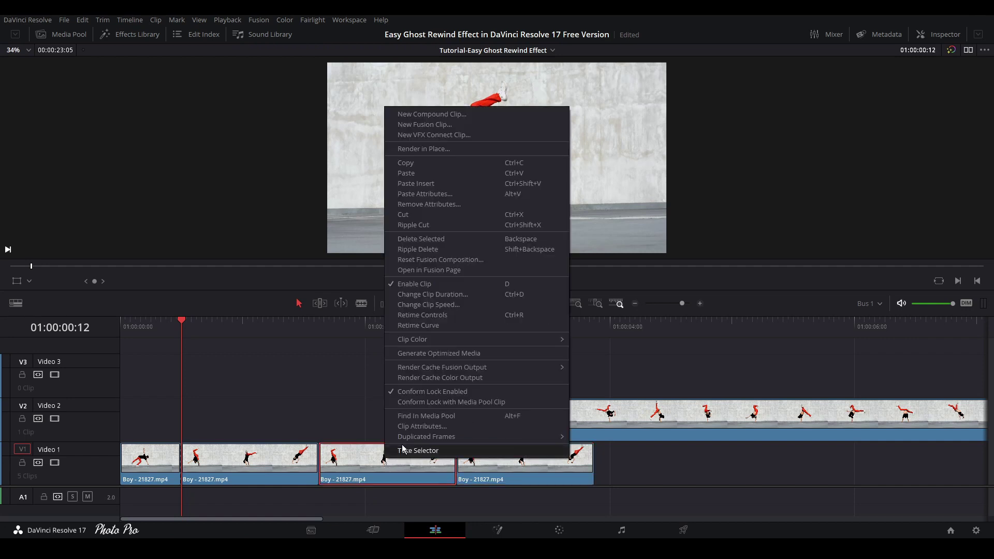
pyautogui.click(414, 310)
pyautogui.click(430, 326)
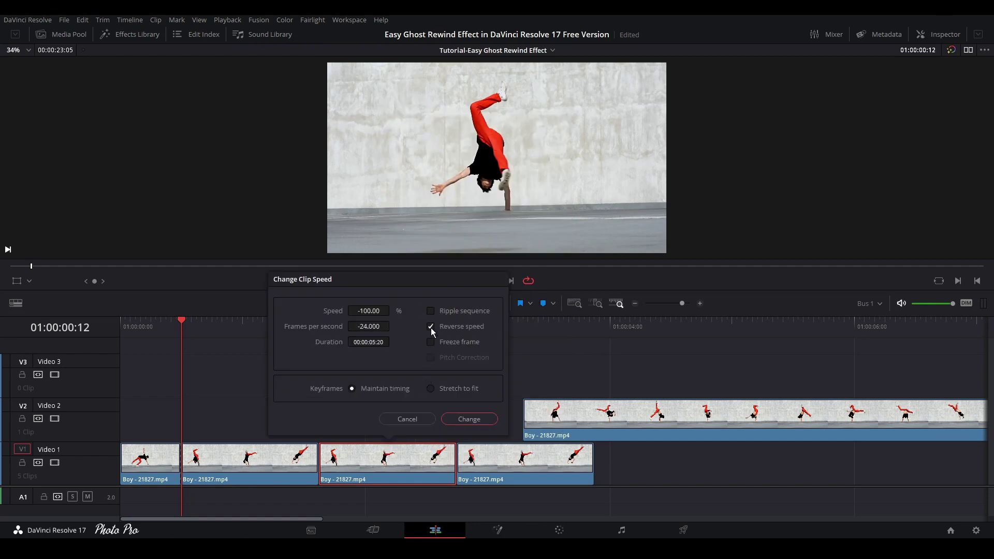
pyautogui.click(470, 418)
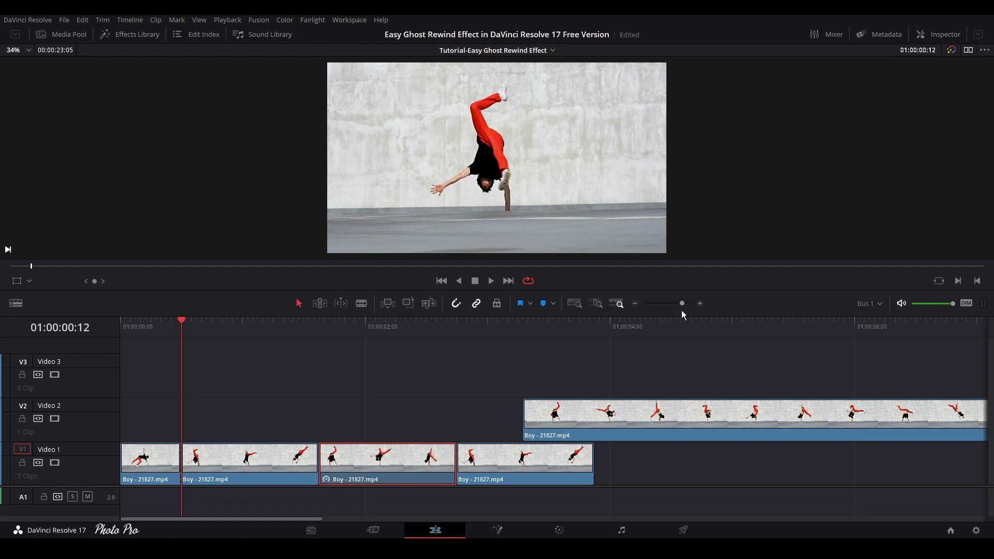
# Move the remainder clip from Video 2 back onto Video 1 after the repeats and play back the edit
pyautogui.moveTo(682, 303); pyautogui.dragTo(675, 304)
pyautogui.click(293, 420)
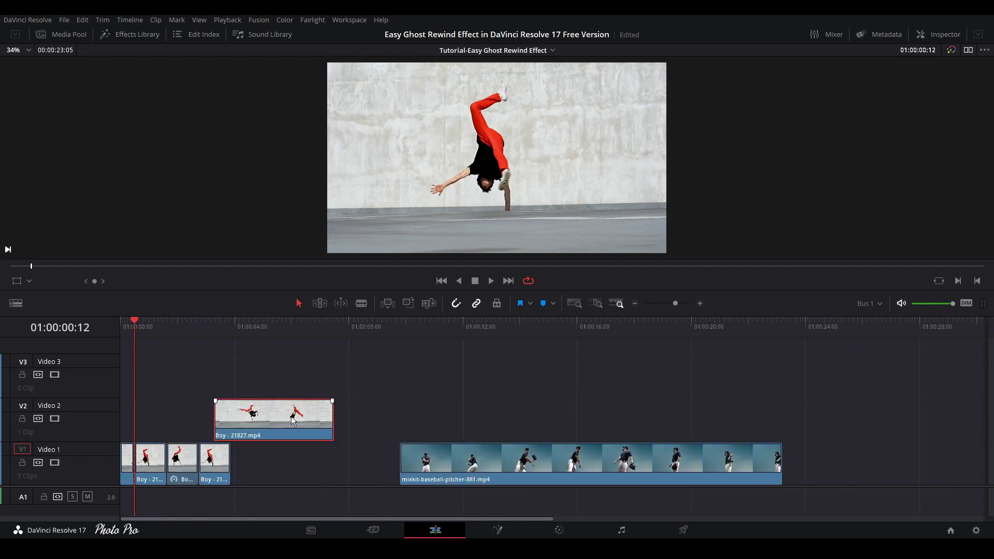
pyautogui.moveTo(293, 421); pyautogui.dragTo(310, 464)
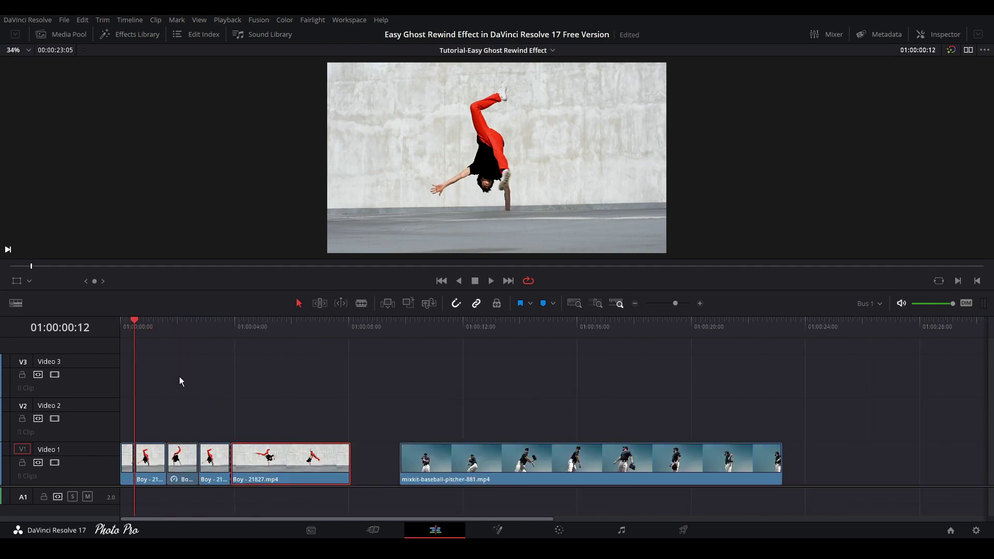
pyautogui.press('space')
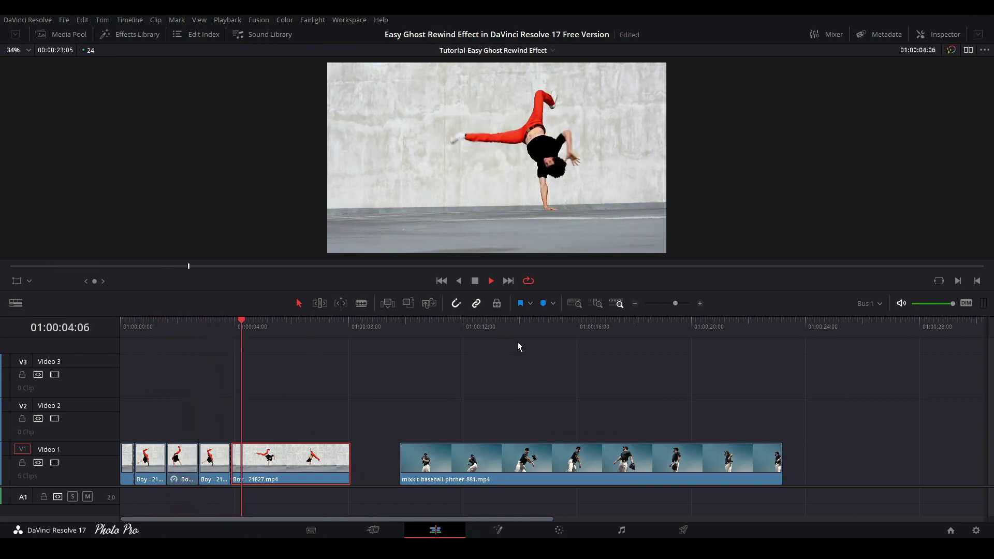
pyautogui.press('space')
pyautogui.moveTo(131, 323); pyautogui.dragTo(120, 325)
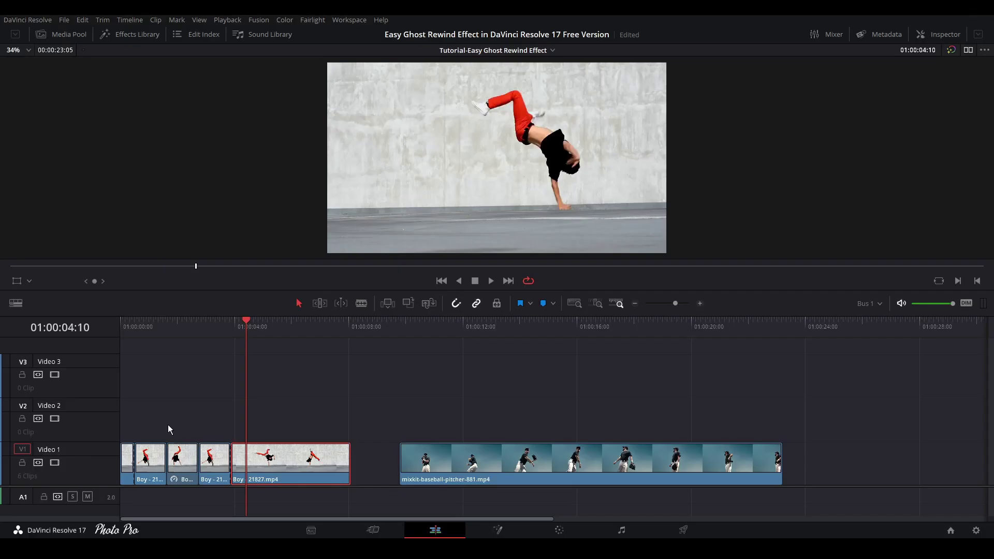
# Copy the three flip clips to Video 2 and collapse them into a compound clip named 'Copy 1'
pyautogui.moveTo(155, 406); pyautogui.dragTo(232, 481)
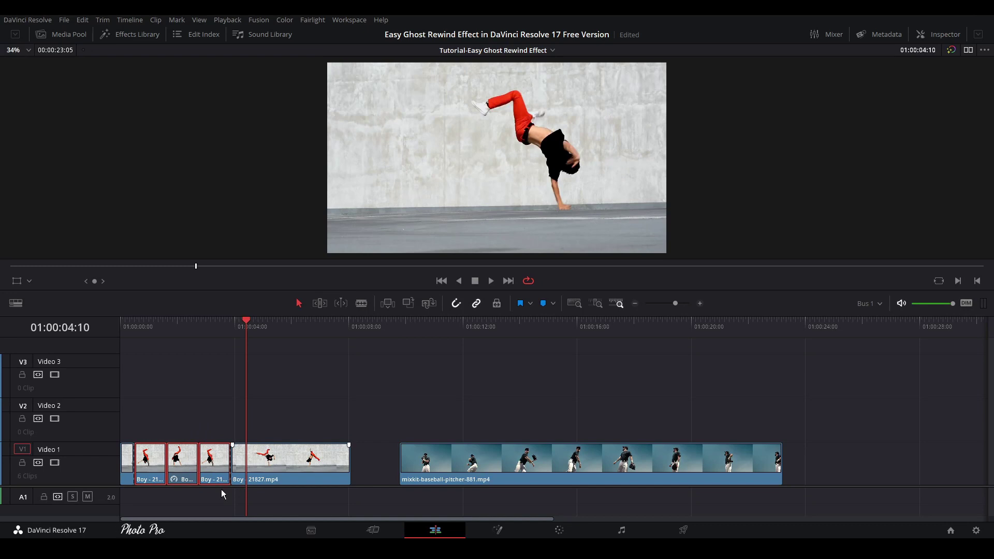
pyautogui.moveTo(215, 473); pyautogui.dragTo(216, 429)
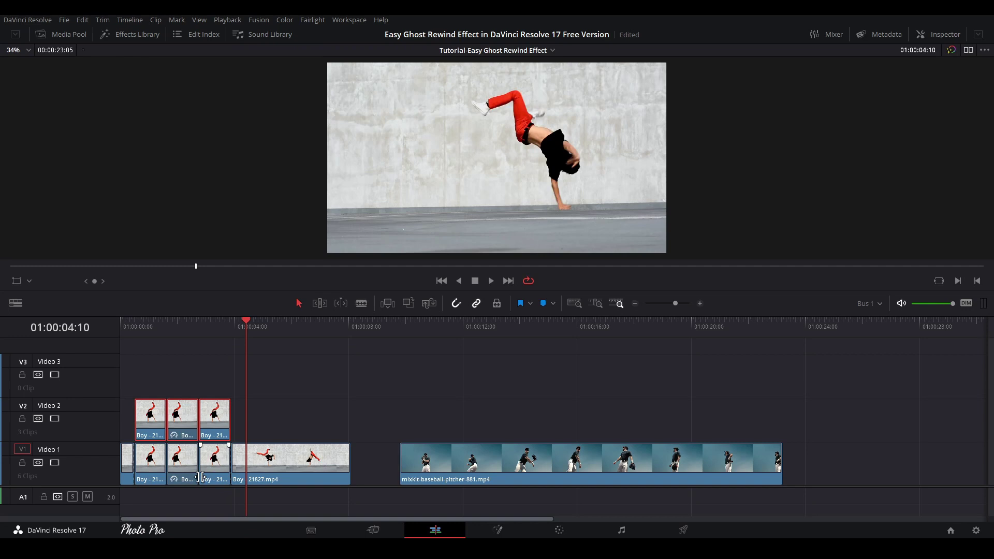
pyautogui.rightClick(209, 421)
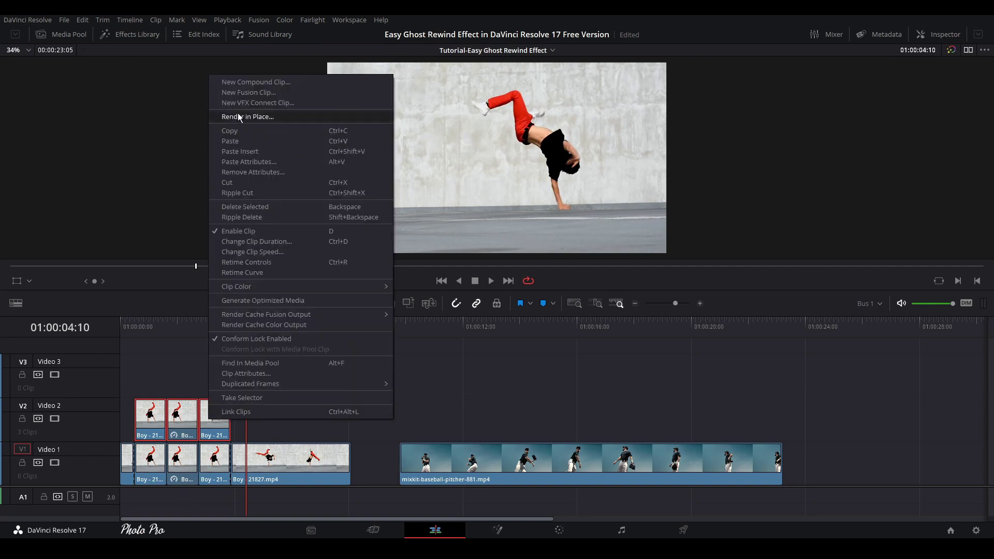
pyautogui.click(250, 82)
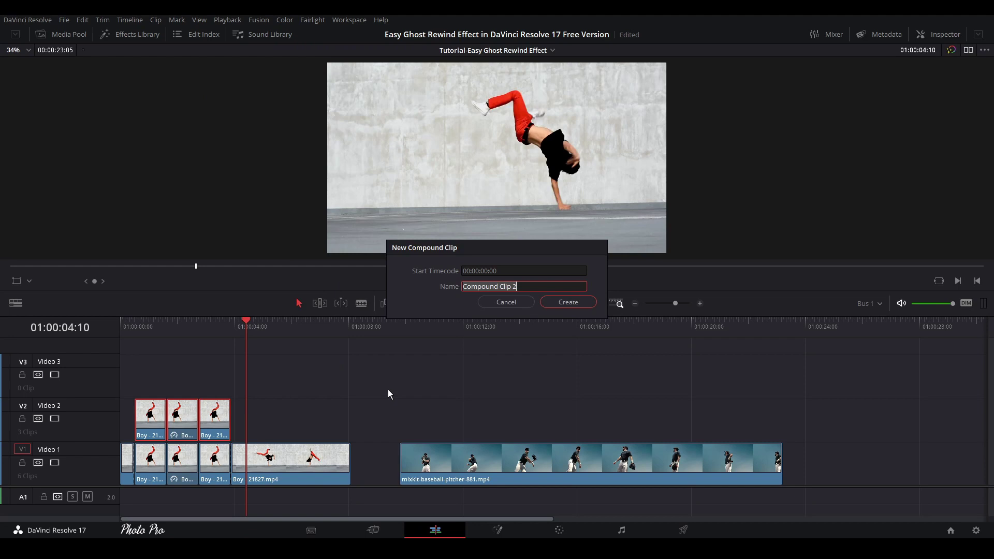
pyautogui.press('BackSpace')
pyautogui.write('Copy')
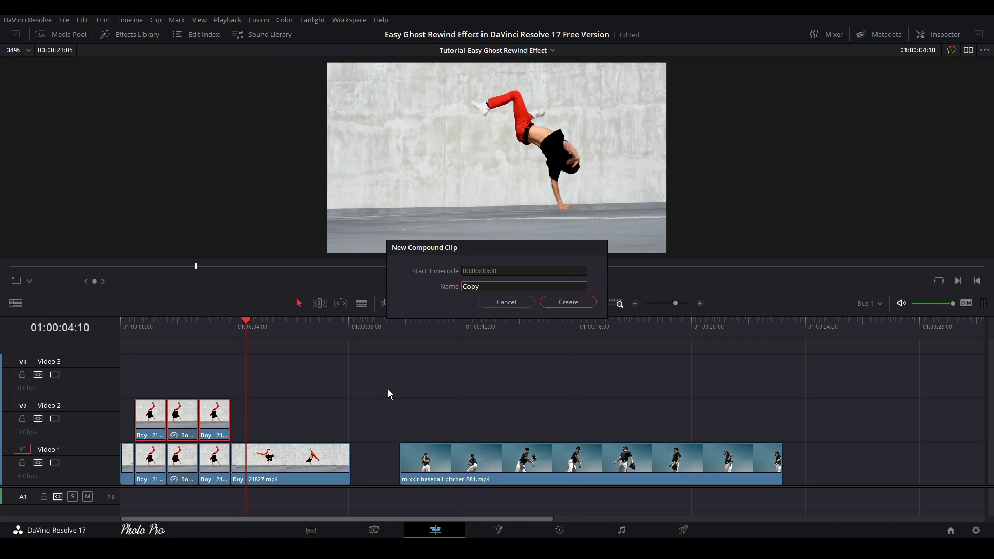
pyautogui.write(' 1')
pyautogui.press('Return')
pyautogui.click(136, 334)
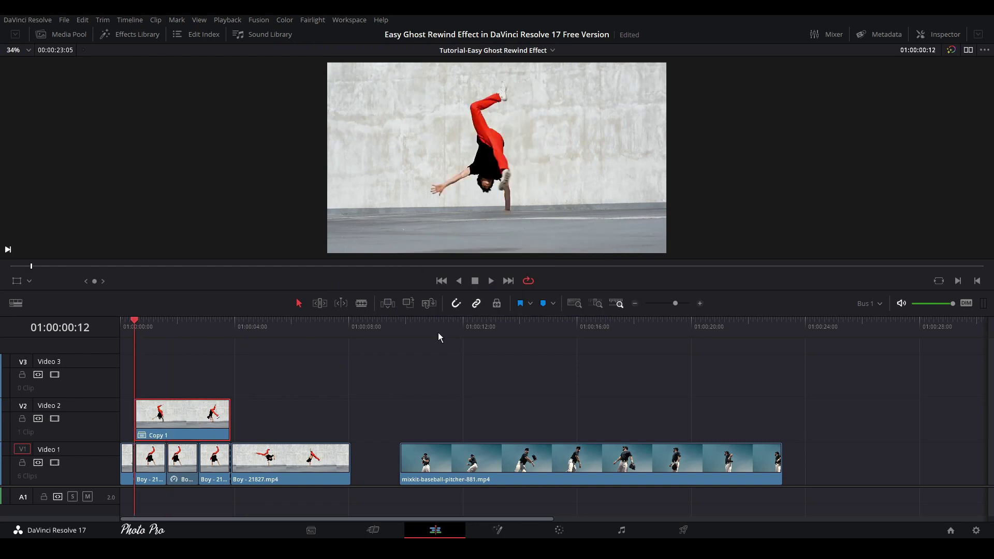
# Trim the start of Copy 1 three frames later, to 01:00:00:15
pyautogui.moveTo(675, 303); pyautogui.dragTo(688, 304)
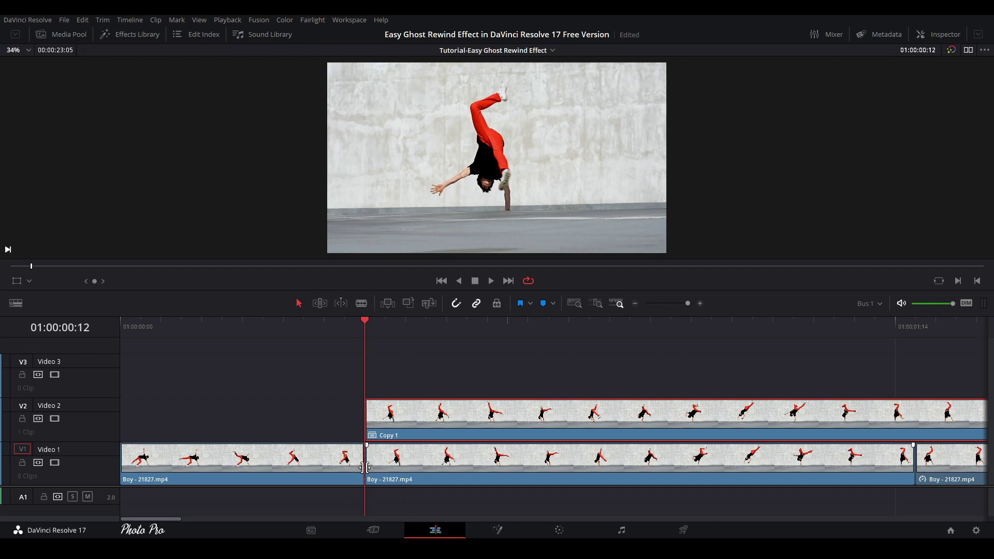
pyautogui.press('Right')
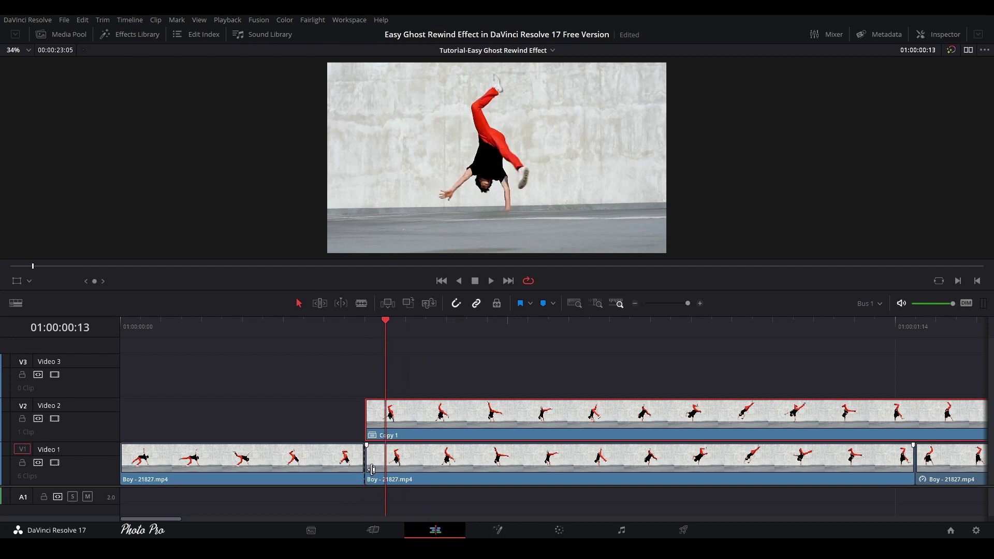
pyautogui.press('Right')
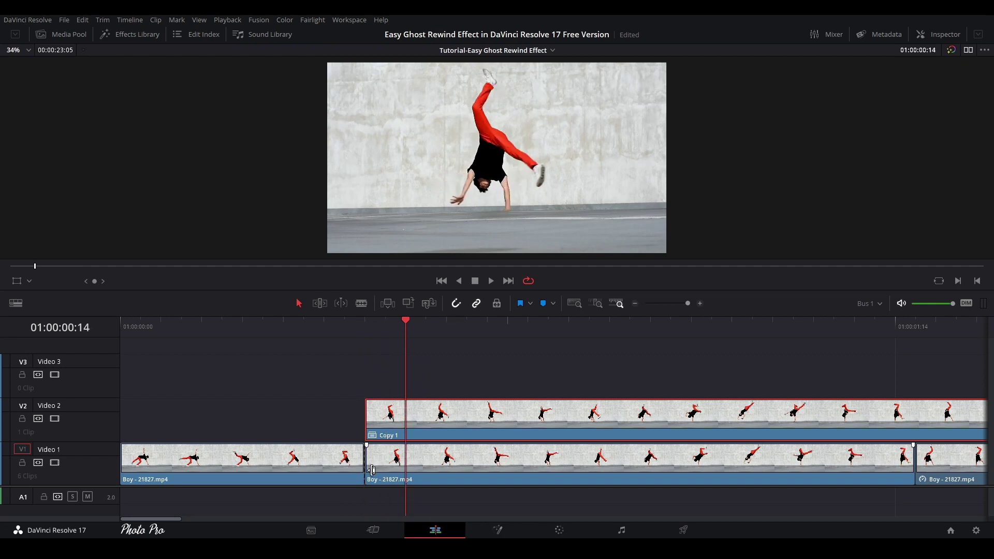
pyautogui.press('Right')
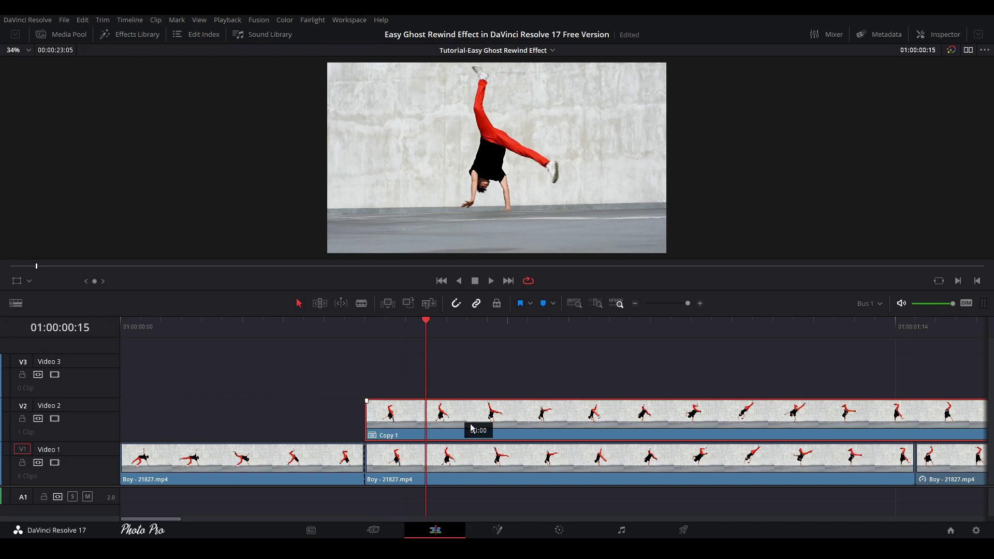
pyautogui.hotkey('shift', '[')
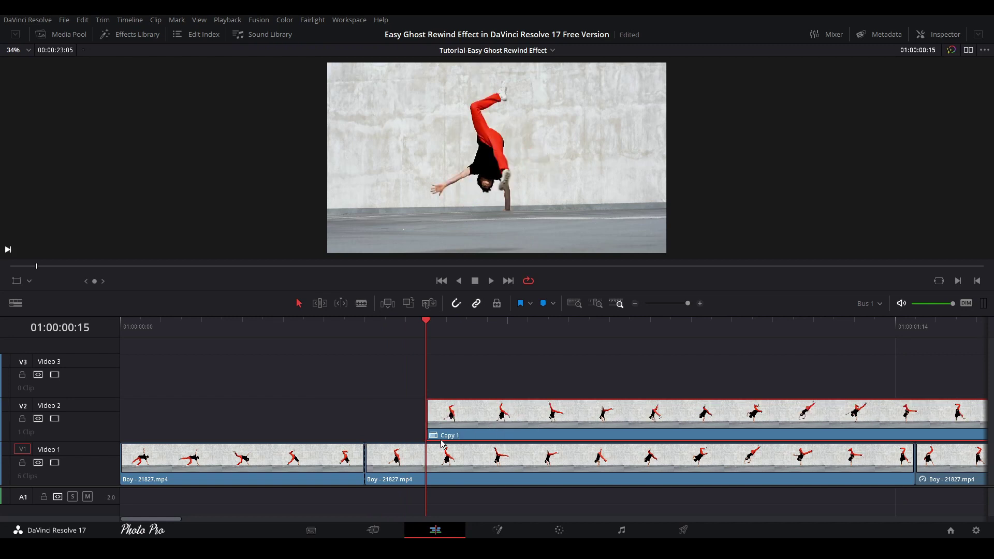
# Fit all clips into the timeline view and play back the layered breakdancer clips
pyautogui.press('Left')
pyautogui.press('Left')
pyautogui.press('Left')
pyautogui.hotkey('ctrl', '-')
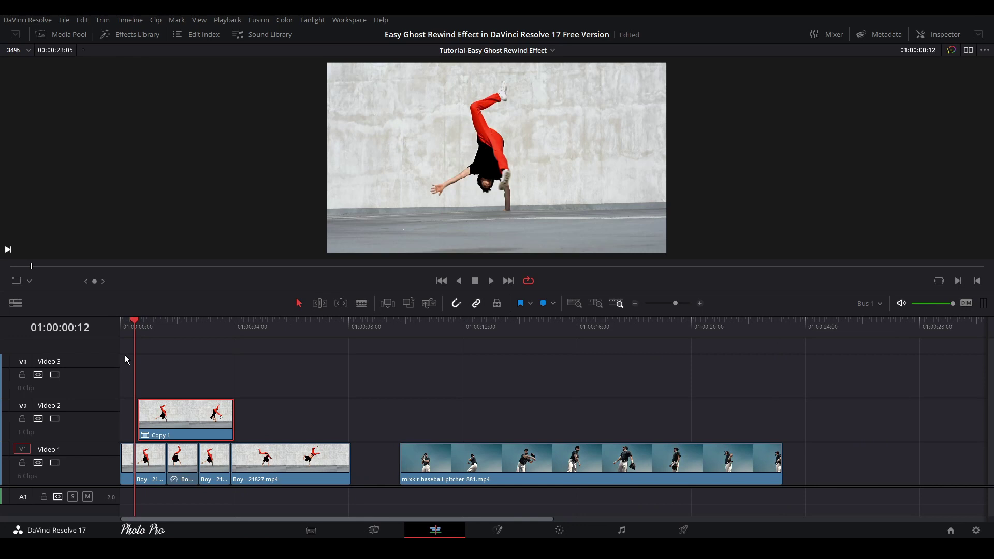
pyautogui.press('space')
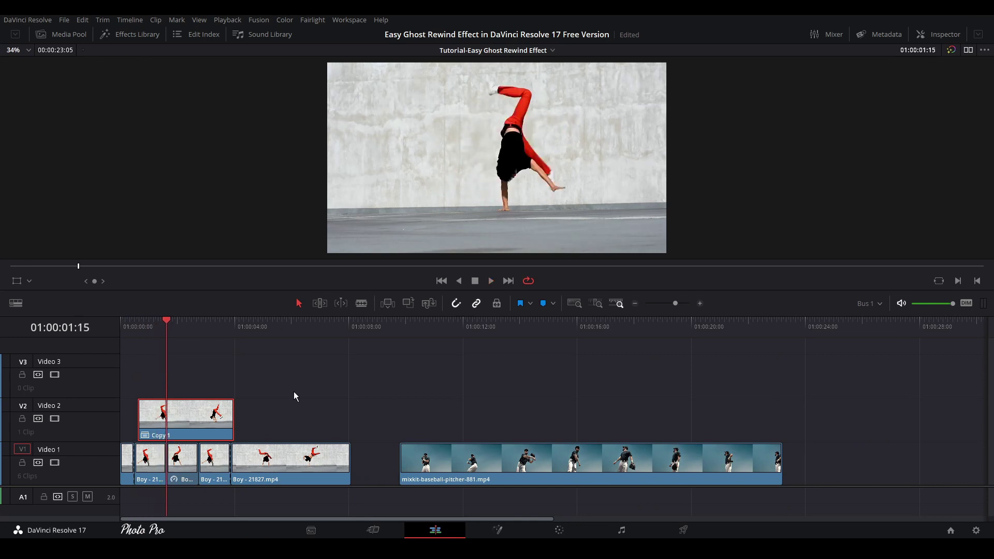
# Set Copy 1's Composite Opacity to 70 in the Inspector and preview the ghost effect
pyautogui.click(937, 34)
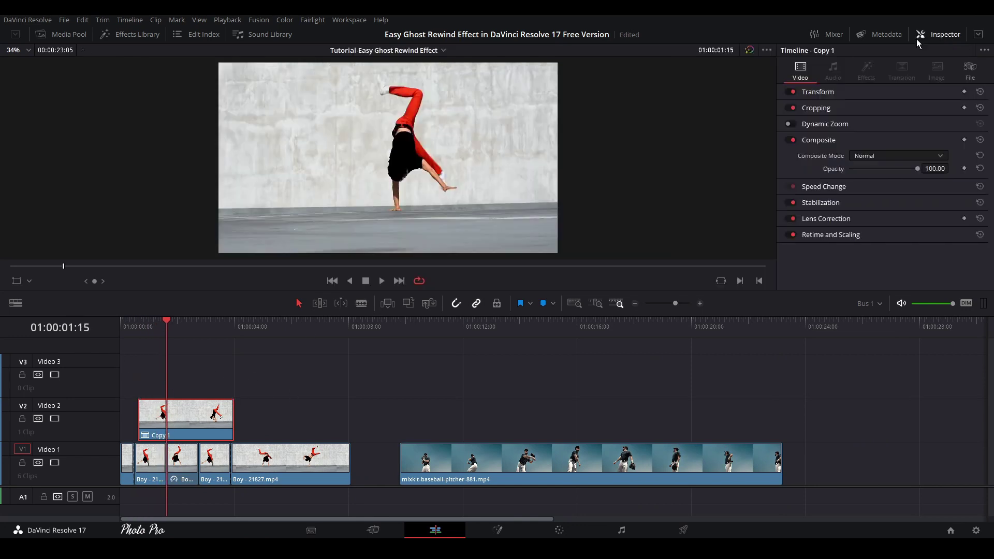
pyautogui.click(930, 169)
pyautogui.write('70')
pyautogui.press('Return')
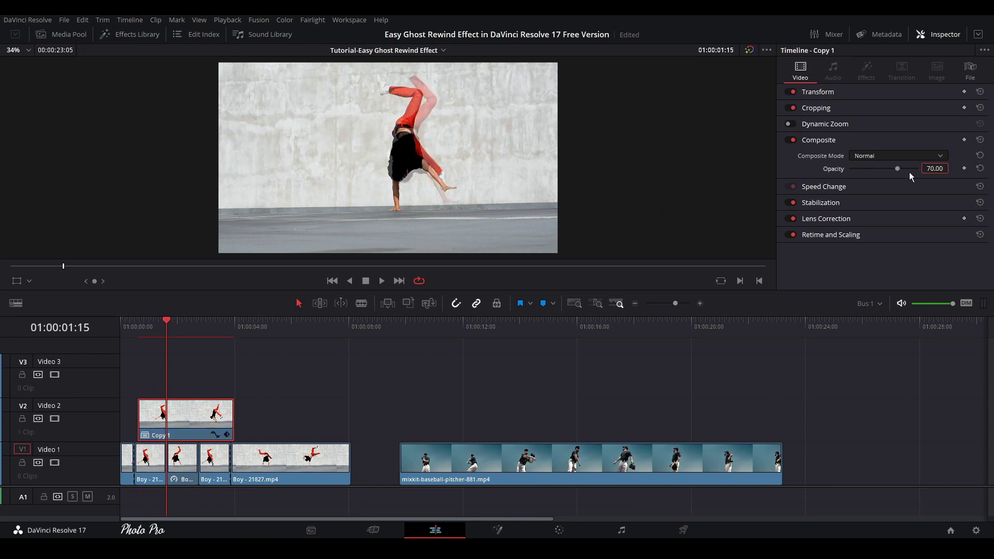
pyautogui.press('space')
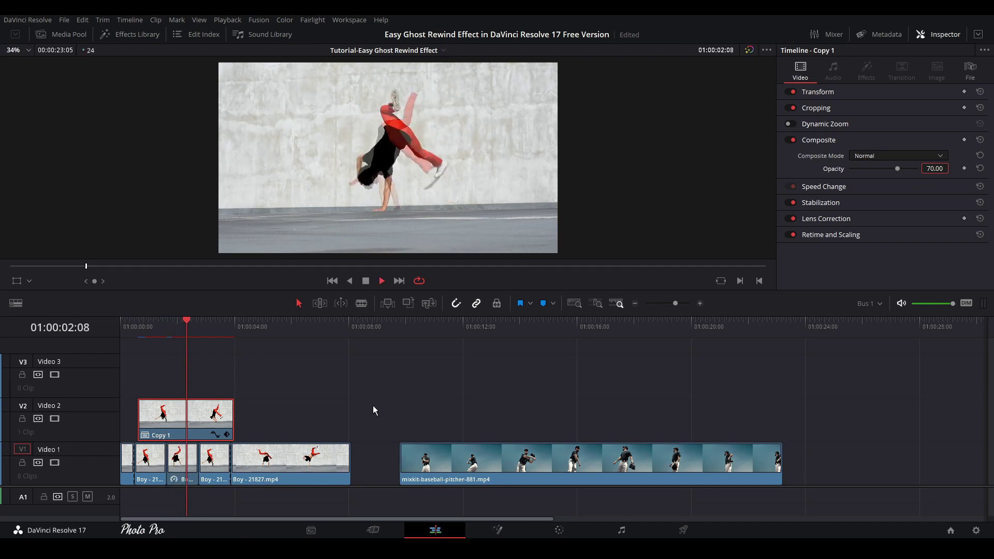
pyautogui.press('Home')
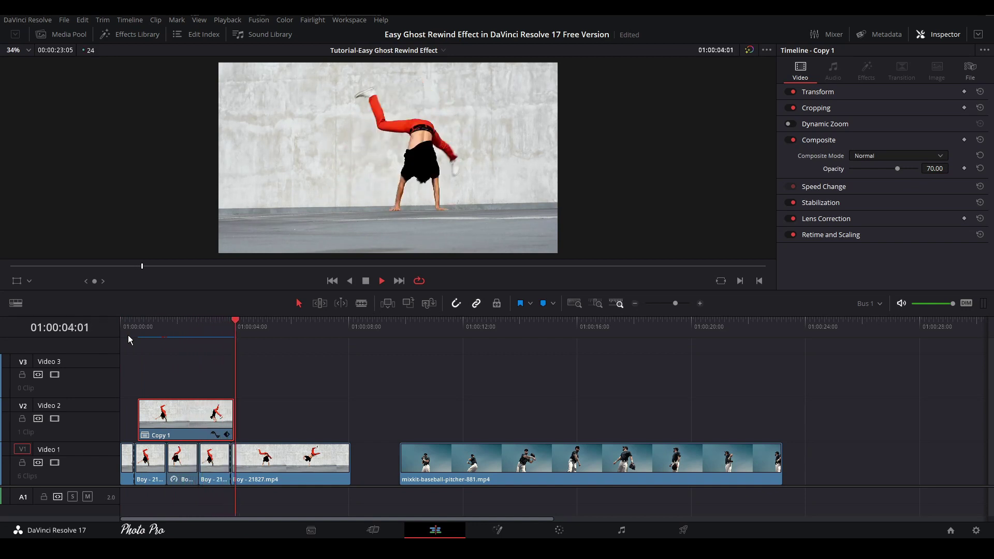
pyautogui.press('space')
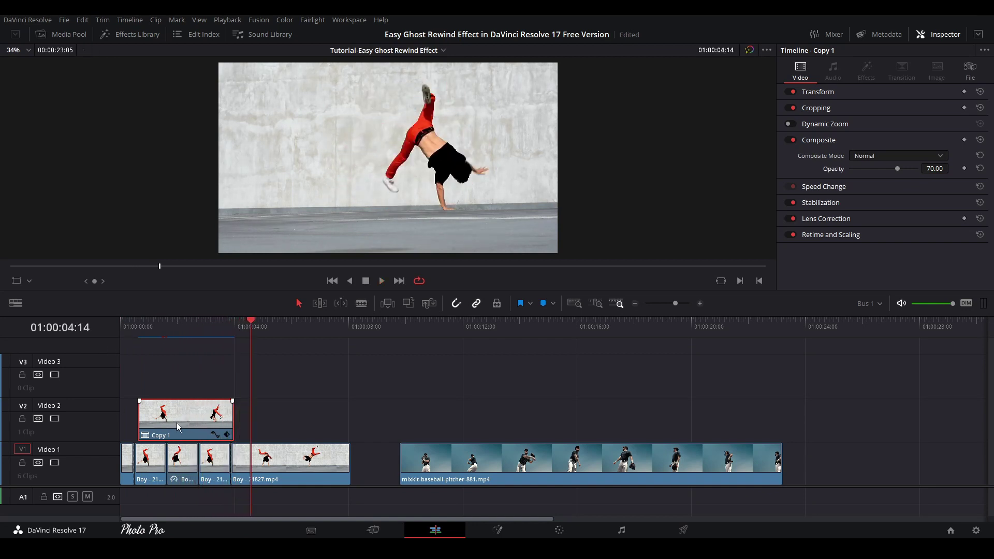
# Duplicate Copy 1 onto Video 3 and shift that copy three frames later
pyautogui.moveTo(177, 427); pyautogui.dragTo(181, 386)
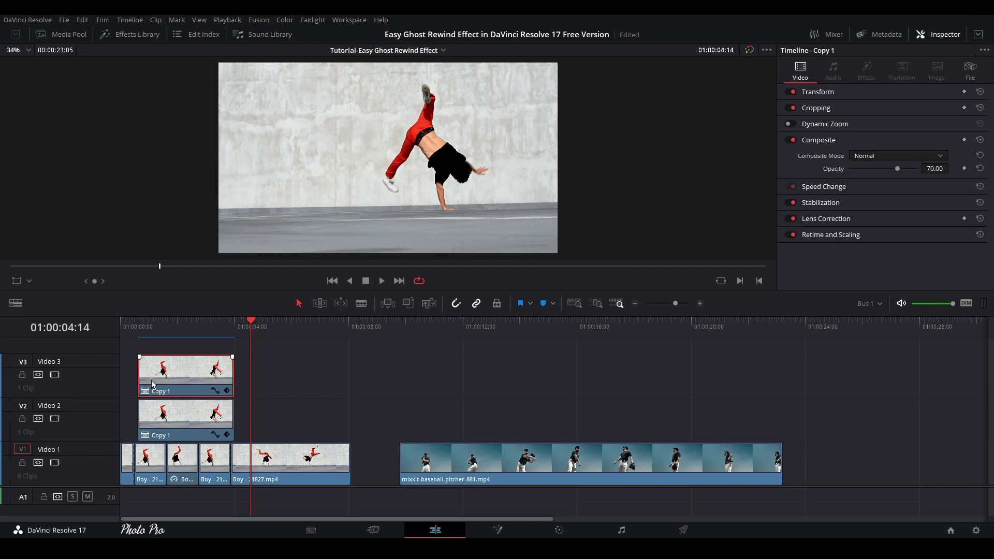
pyautogui.click(137, 337)
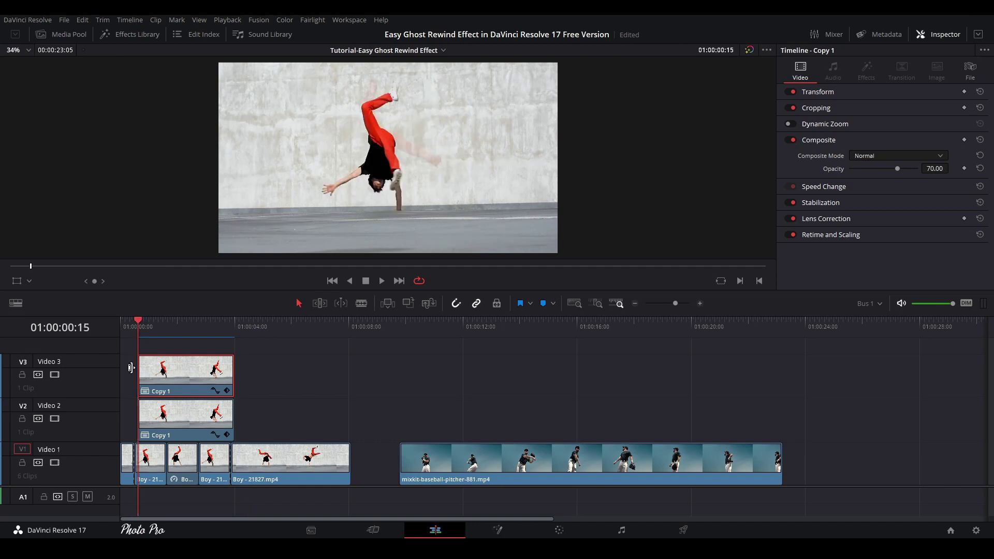
pyautogui.press('Right')
pyautogui.press('Right')
pyautogui.press('Right')
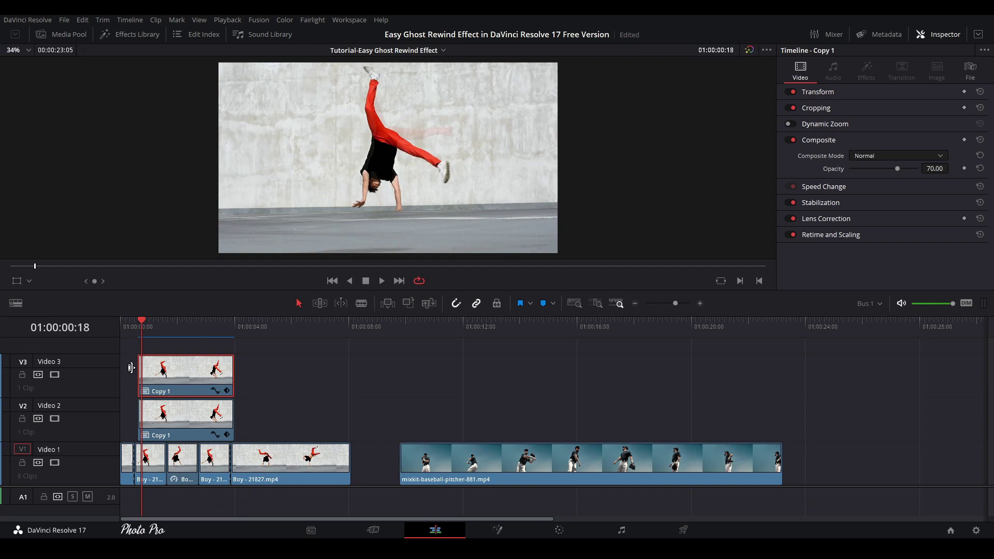
pyautogui.moveTo(184, 379); pyautogui.dragTo(192, 380)
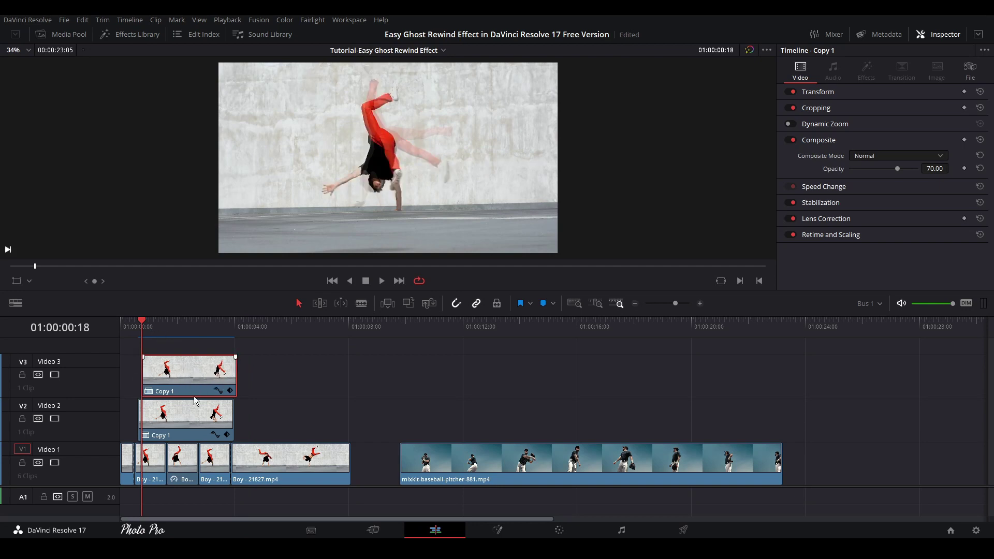
pyautogui.click(123, 326)
pyautogui.press('space')
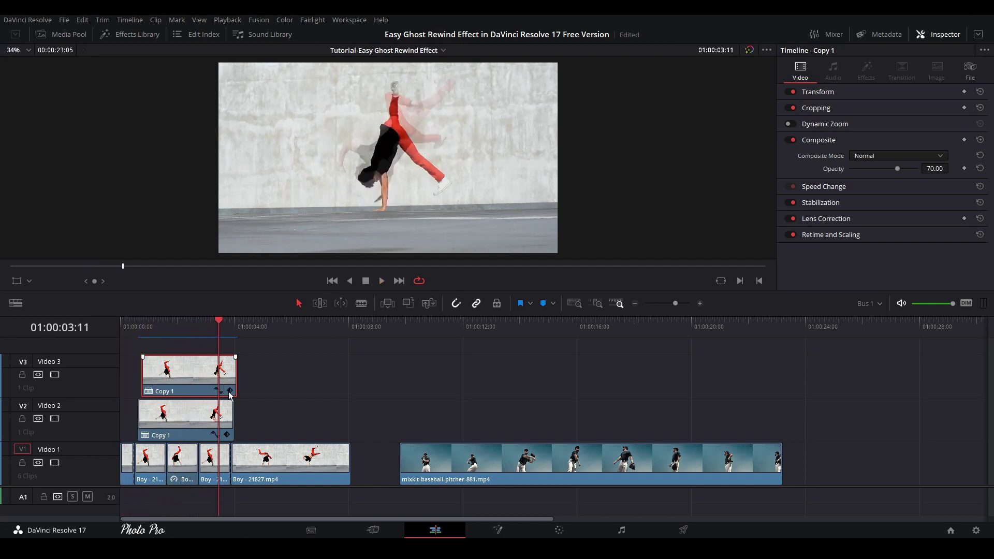
pyautogui.press('space')
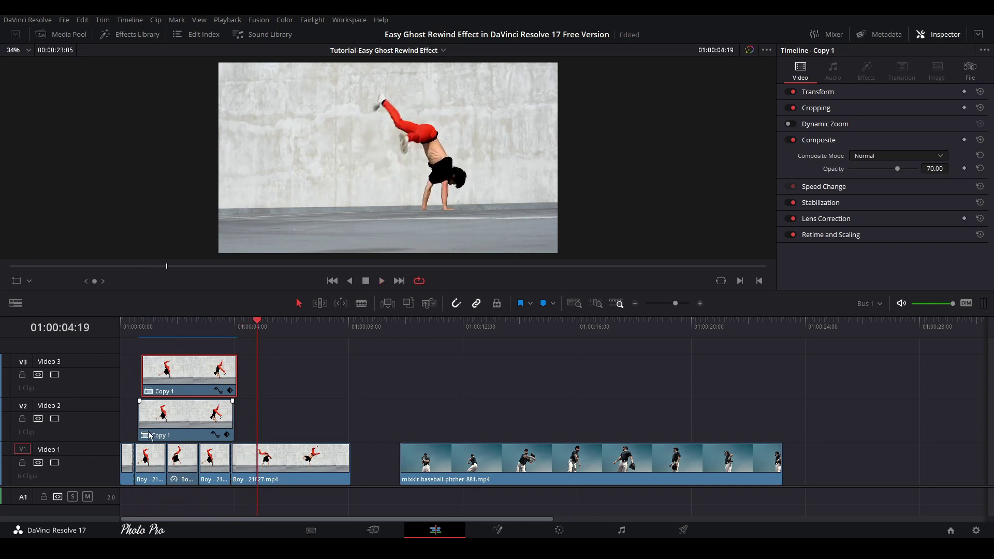
pyautogui.rightClick(142, 422)
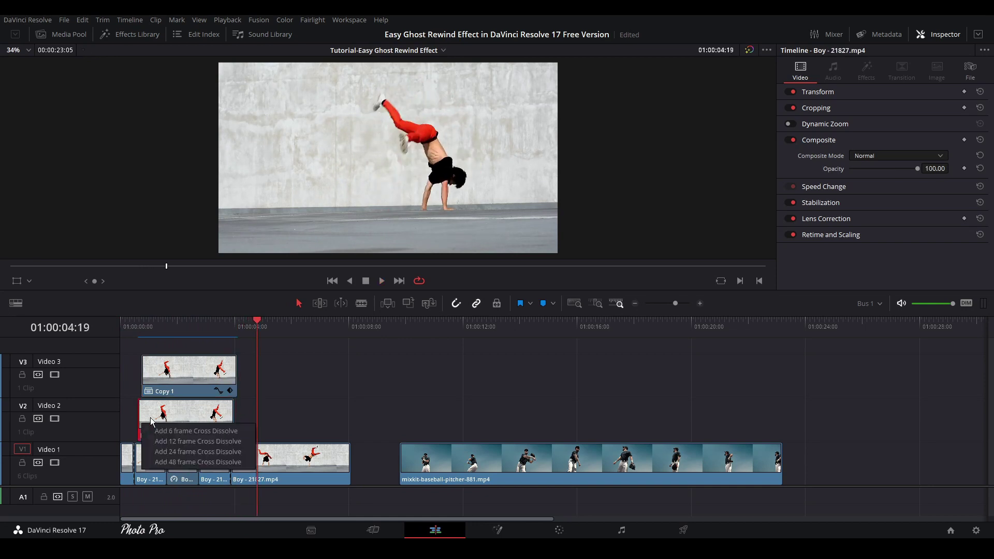
pyautogui.press('Escape')
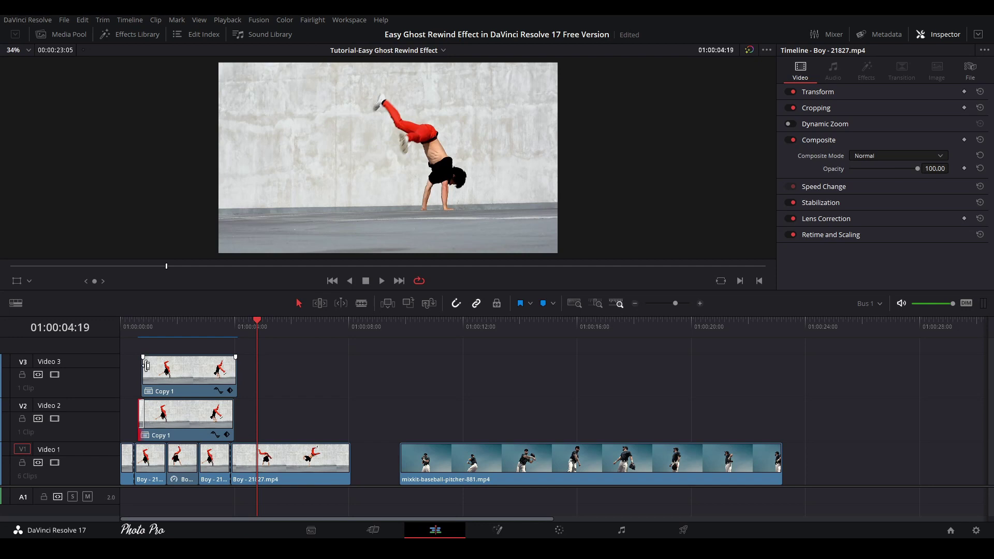
pyautogui.rightClick(147, 367)
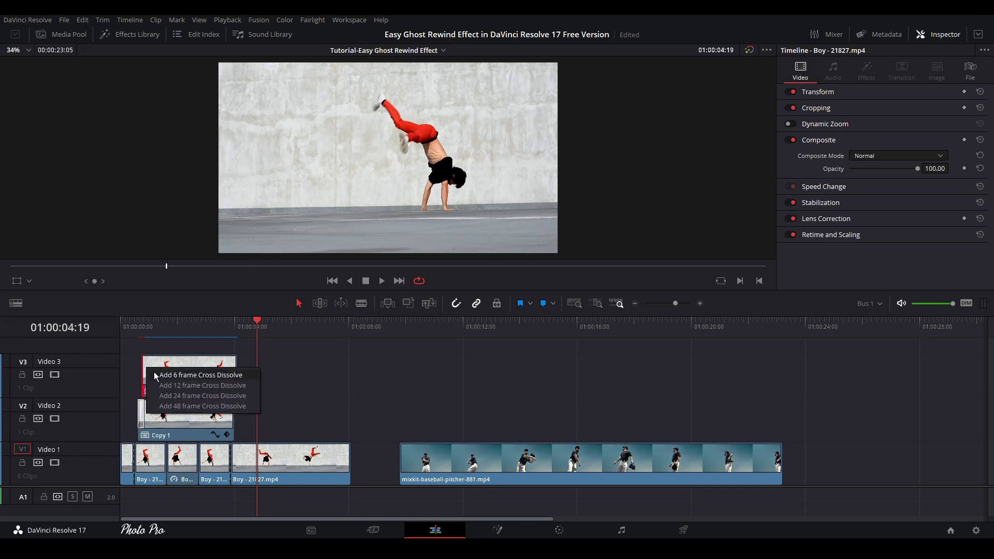
pyautogui.press('Escape')
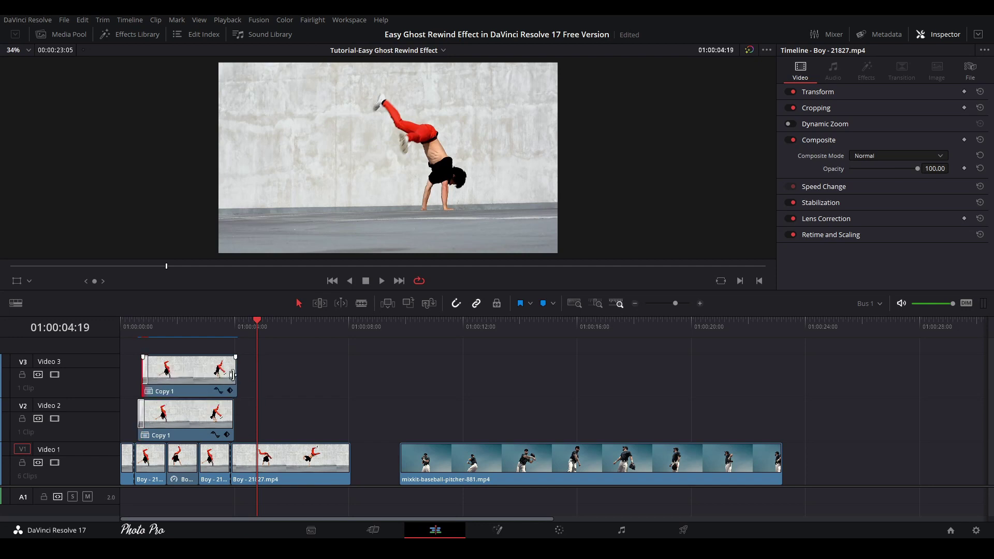
pyautogui.rightClick(238, 378)
pyautogui.click(169, 338)
pyautogui.press('space')
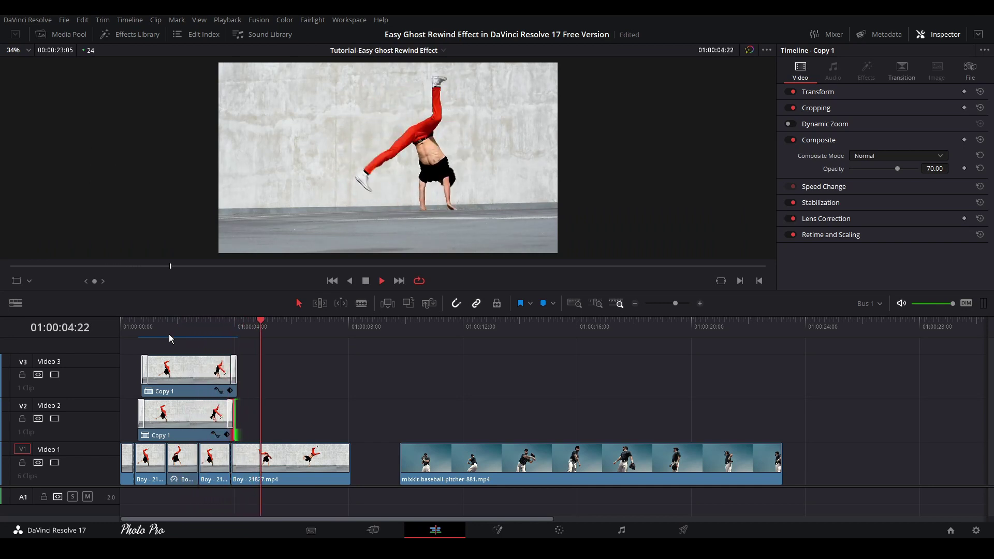
pyautogui.press('space')
pyautogui.click(137, 327)
pyautogui.press('space')
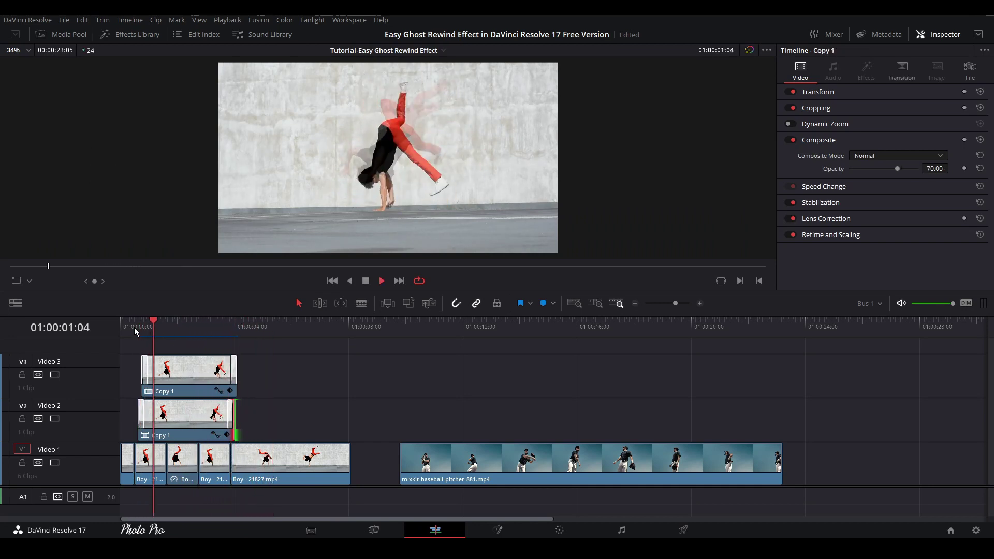
pyautogui.click(124, 328)
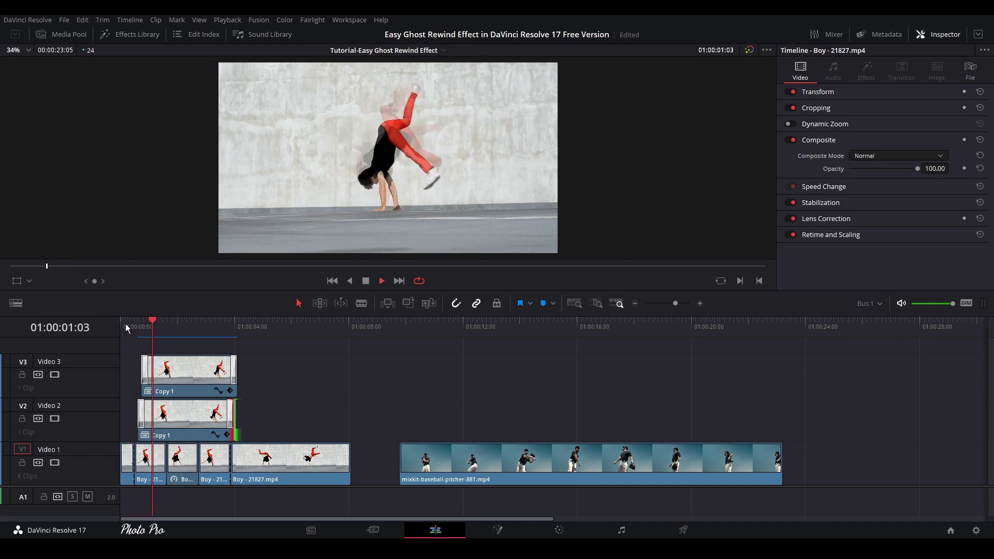
pyautogui.press('space')
pyautogui.click(185, 368)
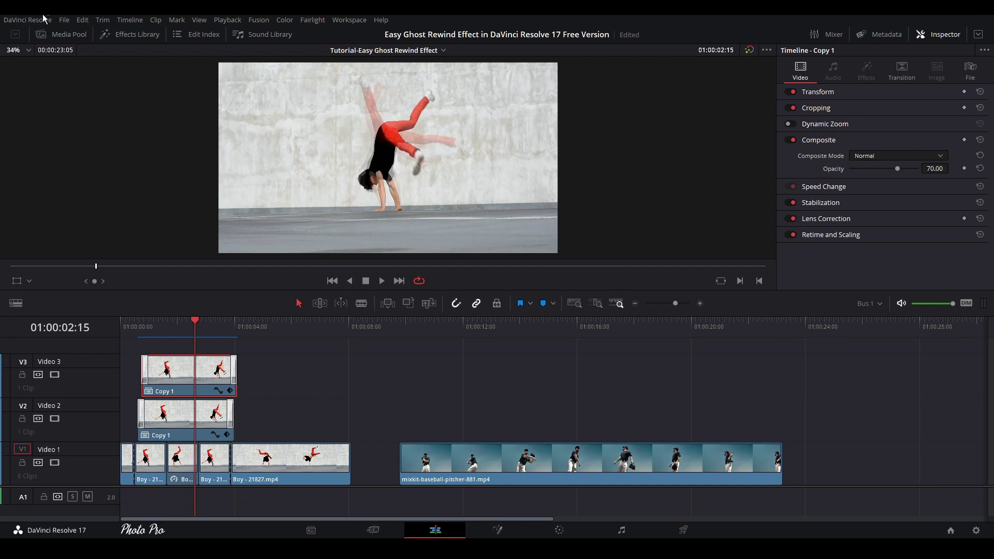
# Search the Effects Library for 'edg' and drag Edge Detect onto the Video 3 Copy 1 clip
pyautogui.click(130, 36)
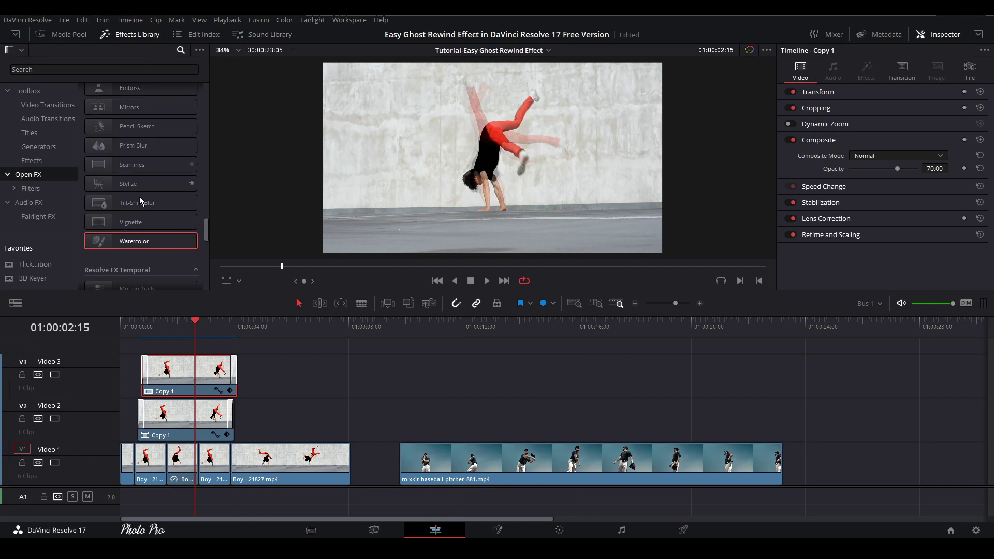
pyautogui.scroll(-3, 129, 202)
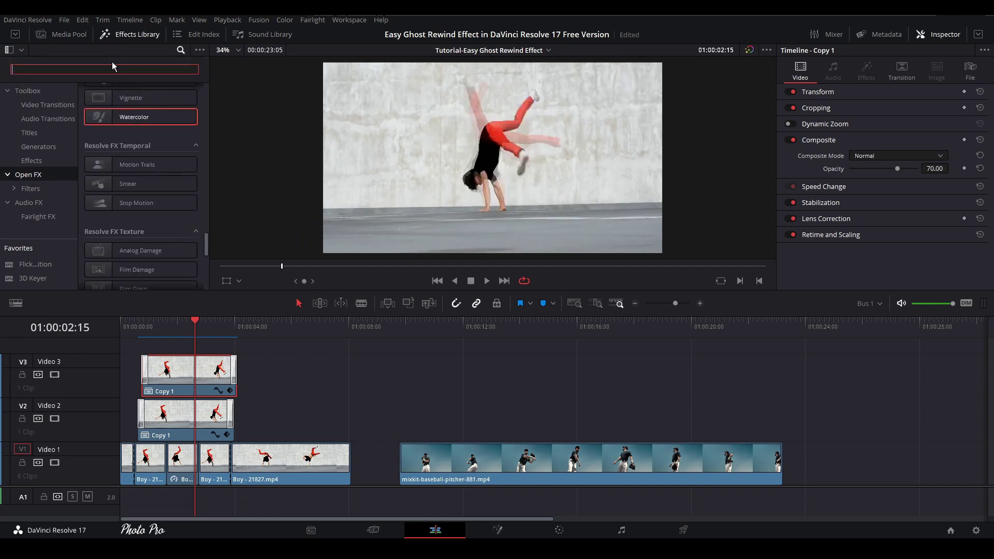
pyautogui.write('edge')
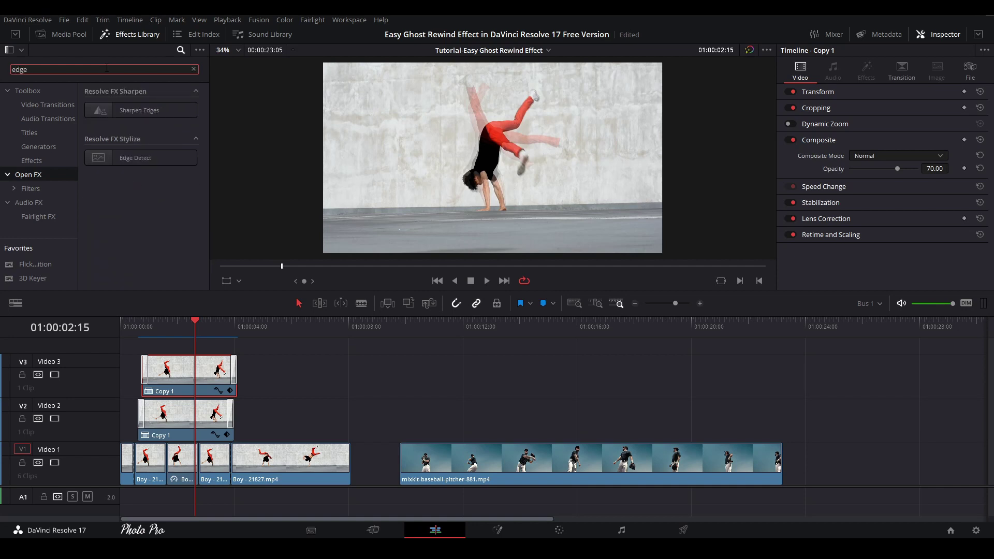
pyautogui.click(147, 158)
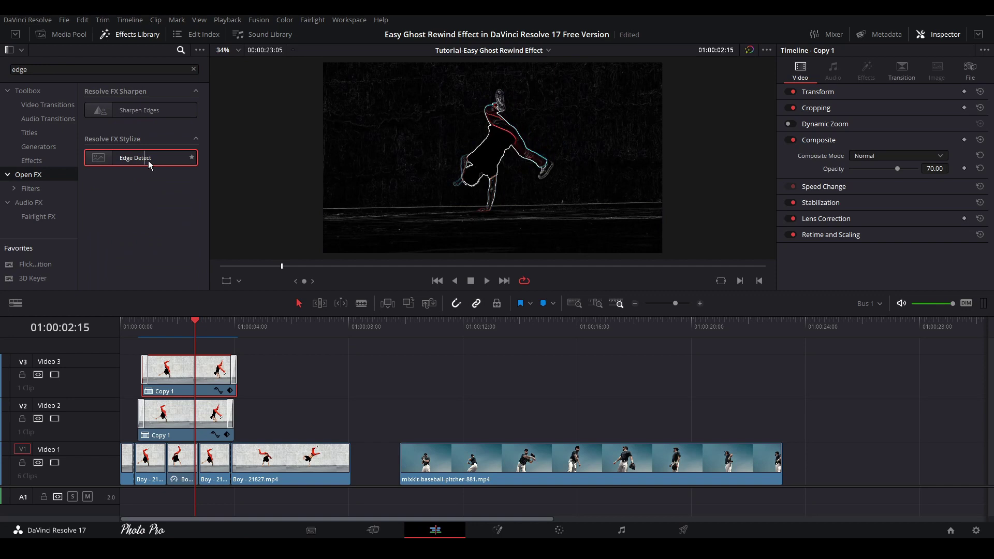
pyautogui.moveTo(148, 165); pyautogui.dragTo(197, 389)
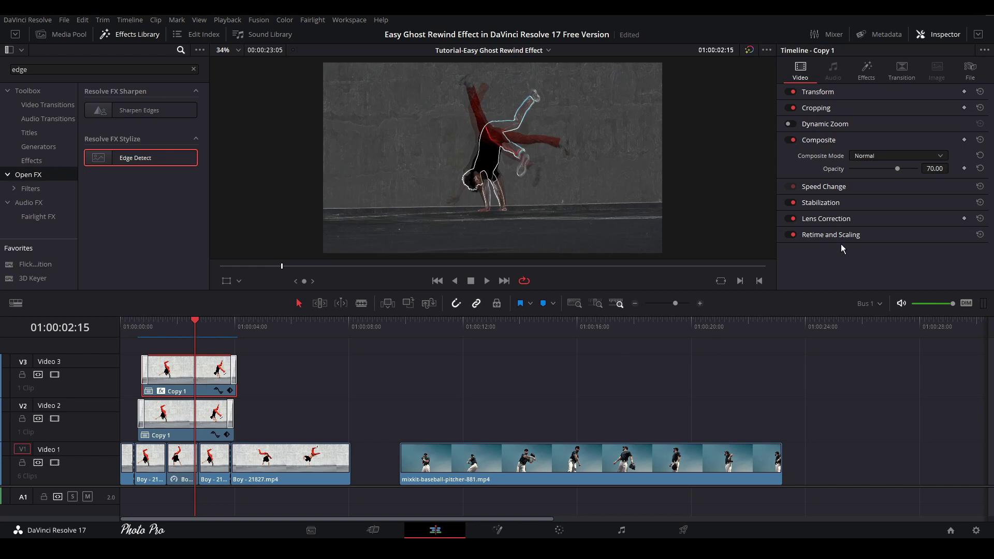
# Set Edge Detect to Grayscale Edges, raise Brightness to 4.791, and enable Edge Mask Overlay
pyautogui.click(867, 73)
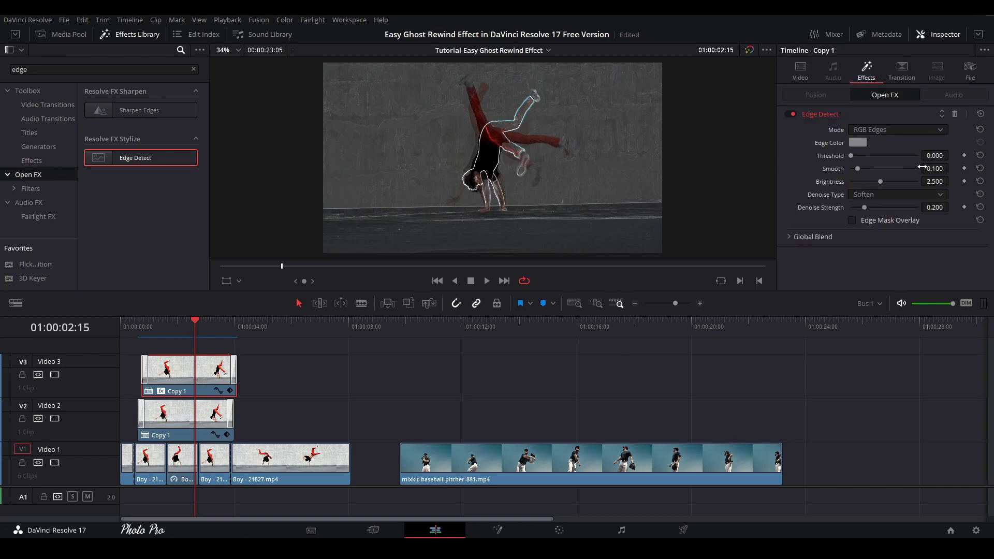
pyautogui.click(938, 130)
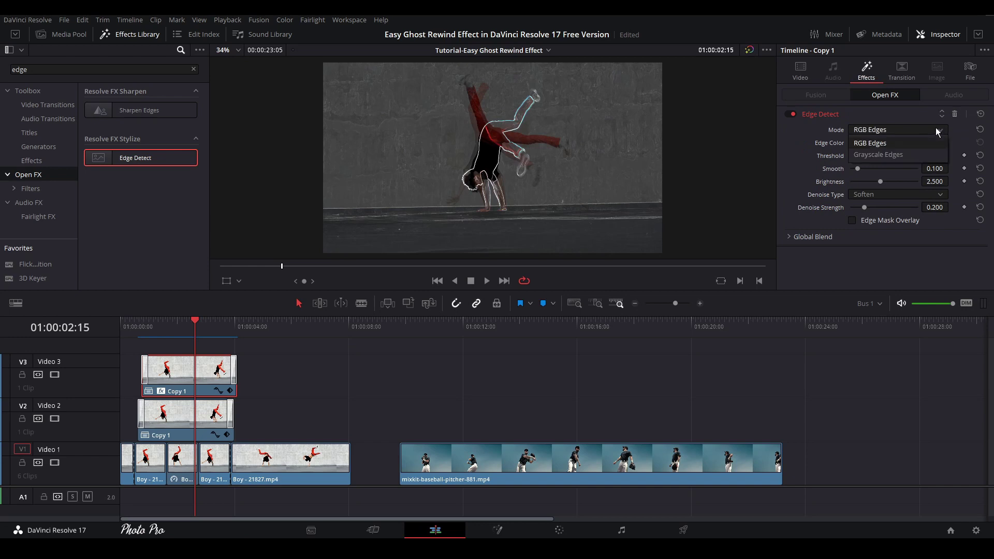
pyautogui.click(911, 154)
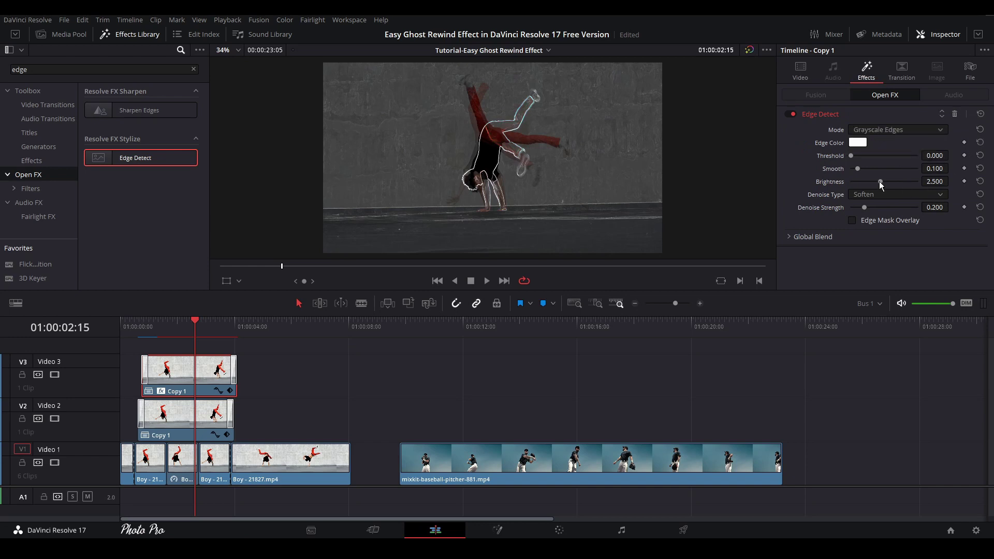
pyautogui.moveTo(879, 181); pyautogui.dragTo(907, 182)
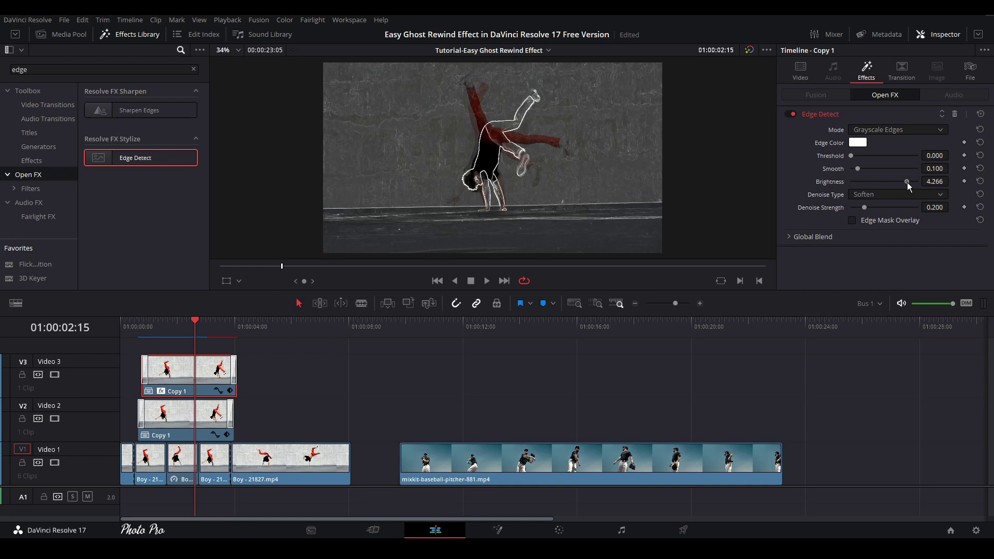
pyautogui.click(852, 220)
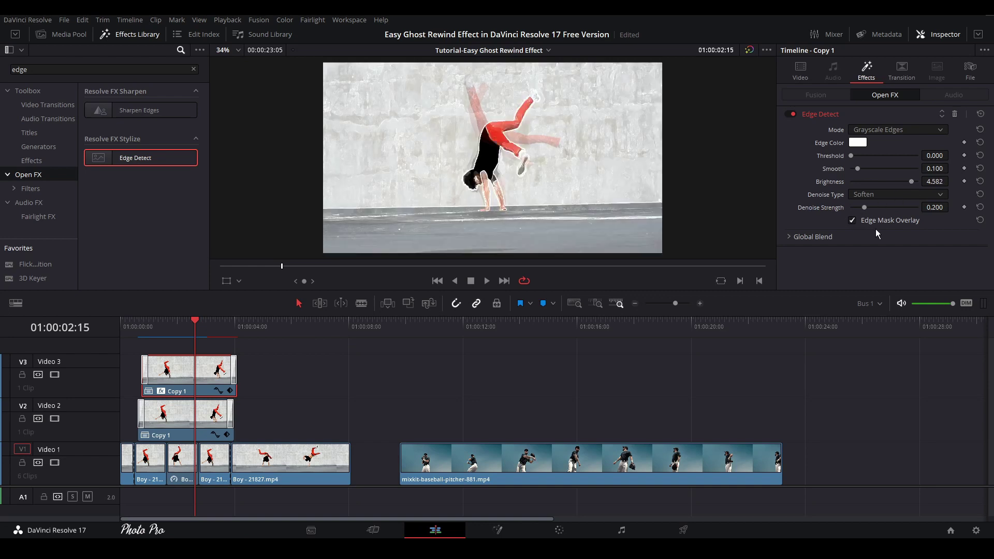
pyautogui.moveTo(895, 183); pyautogui.dragTo(860, 172)
# In the Video tab's Transform settings, set the Video 3 ghost's Position X to -17 and Zoom to 1.090
pyautogui.click(801, 77)
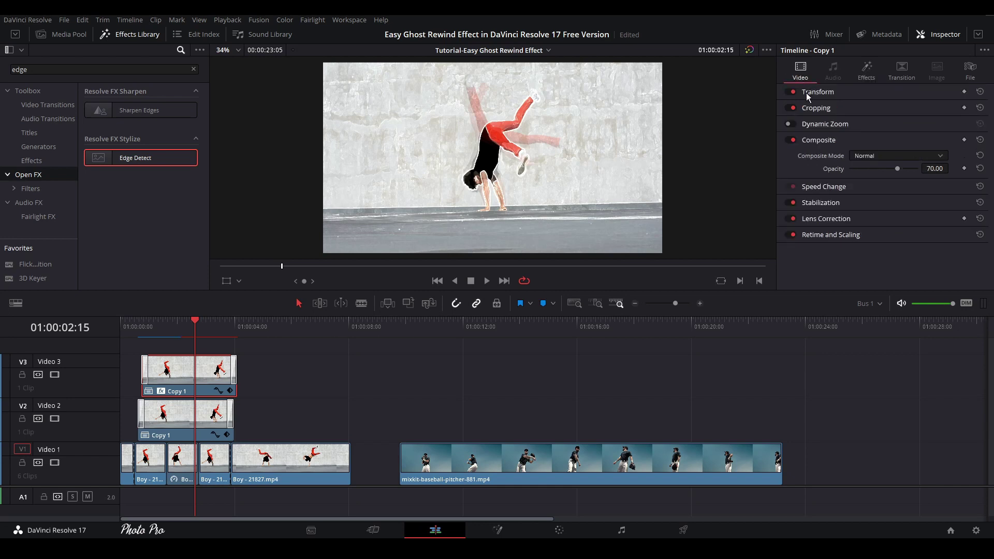
pyautogui.click(847, 91)
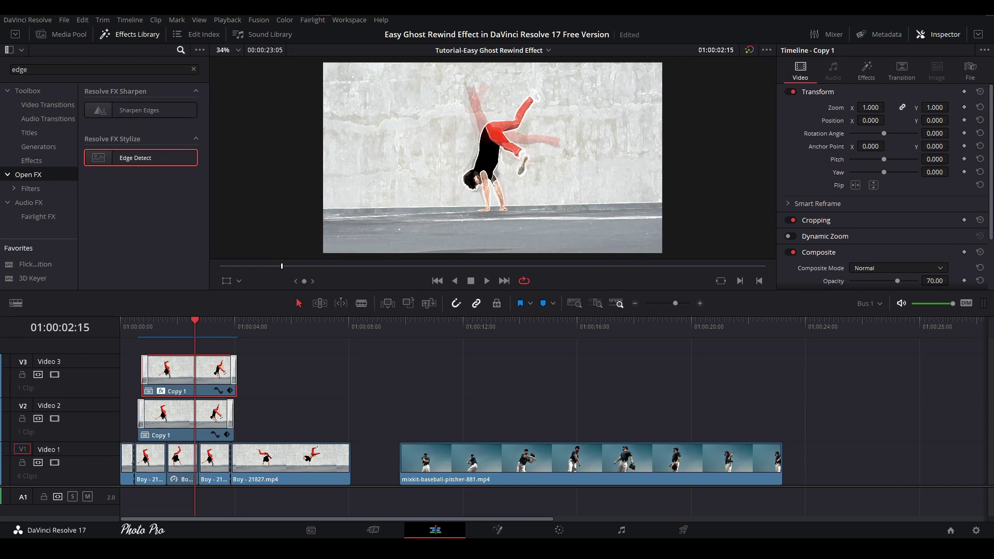
pyautogui.moveTo(889, 120); pyautogui.dragTo(887, 120)
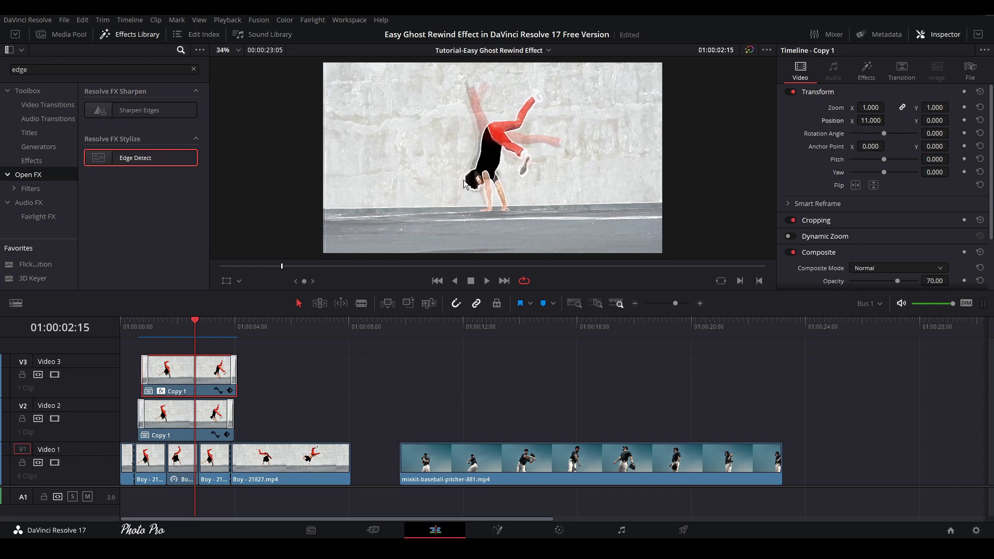
pyautogui.moveTo(887, 107); pyautogui.dragTo(859, 121)
# Step through and play back the shifted, enlarged ghost from near the clip start
pyautogui.press('Right')
pyautogui.press('Right')
pyautogui.press('Right')
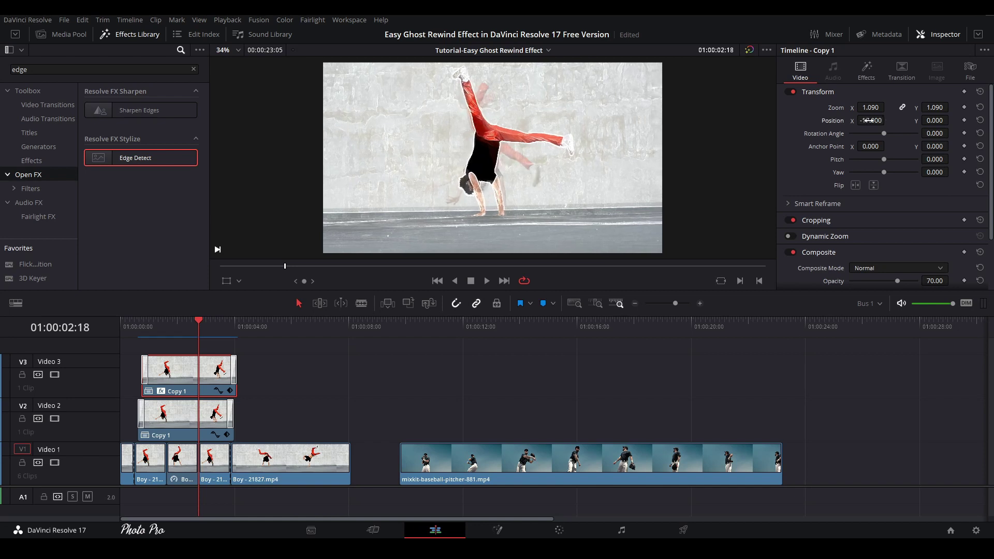
pyautogui.click(142, 327)
pyautogui.press('space')
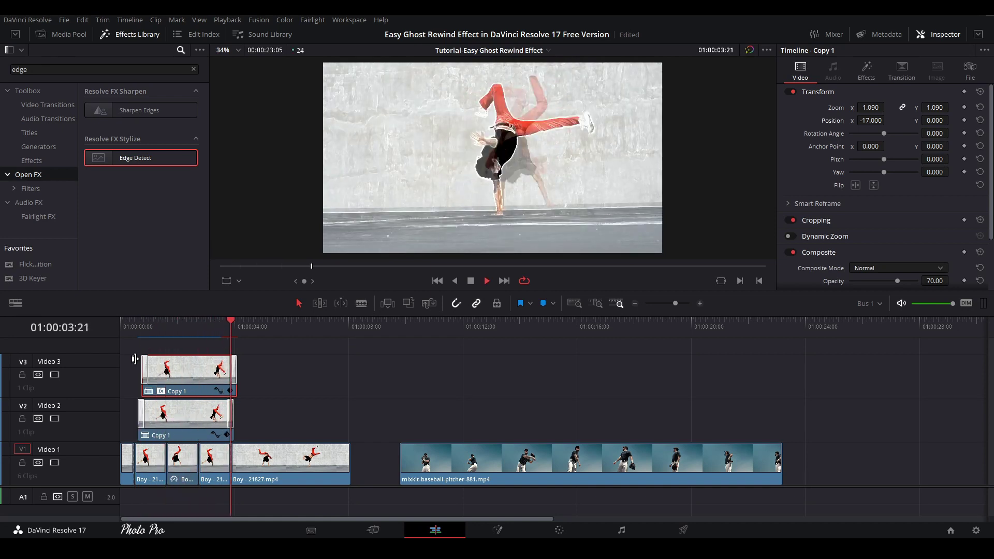
pyautogui.press('space')
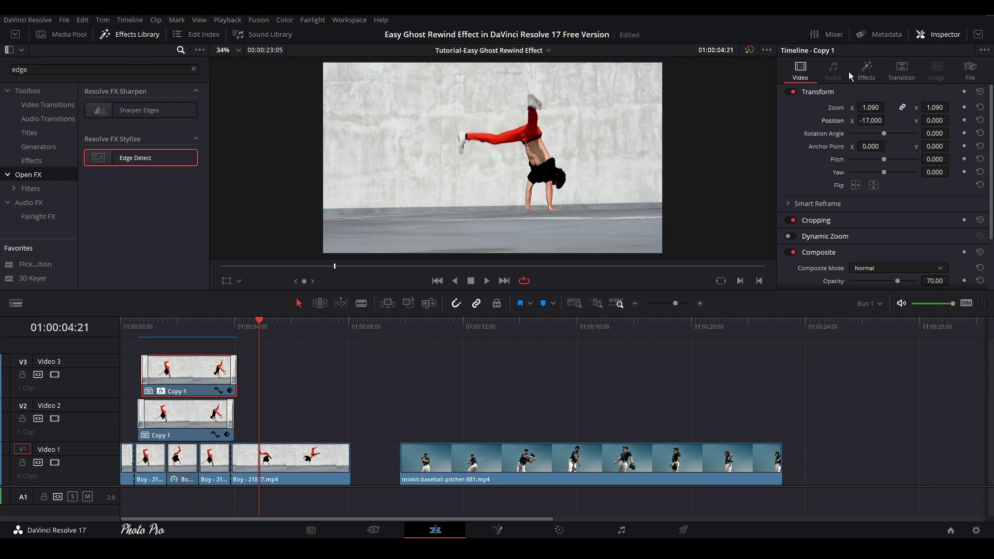
# Raise the top ghost's Edge Detect denoise strength to 0.264, then preview the breakdancer ghosts
pyautogui.click(866, 71)
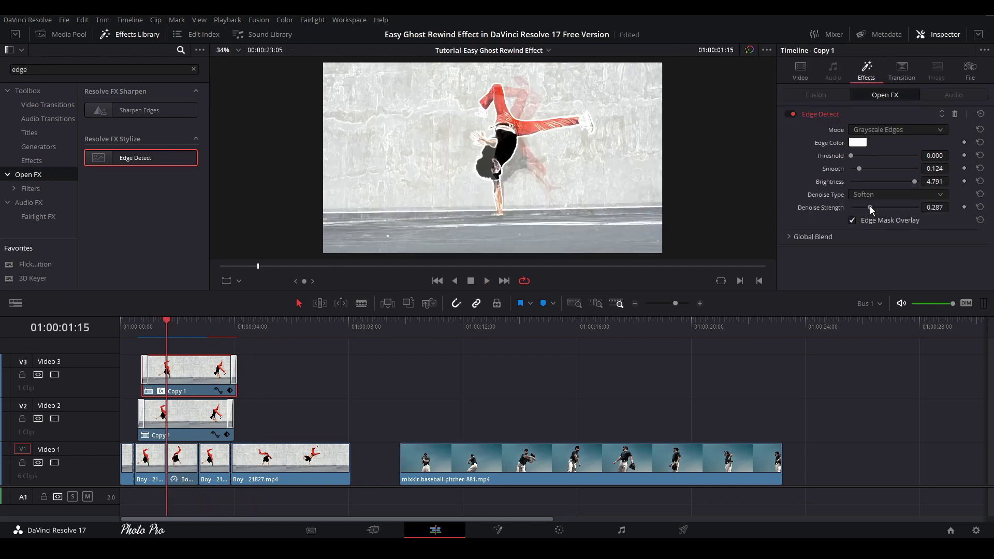
pyautogui.moveTo(864, 207); pyautogui.dragTo(869, 210)
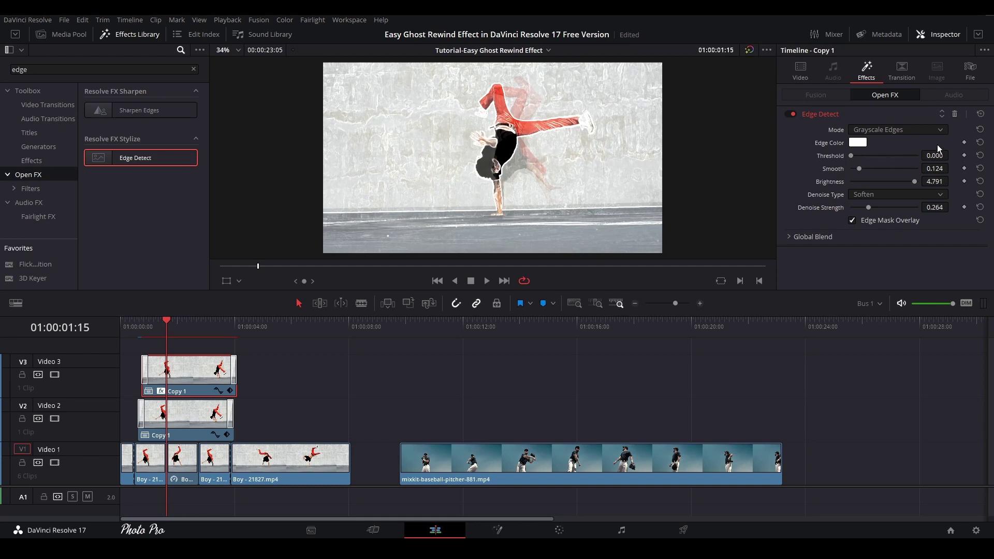
pyautogui.press('space')
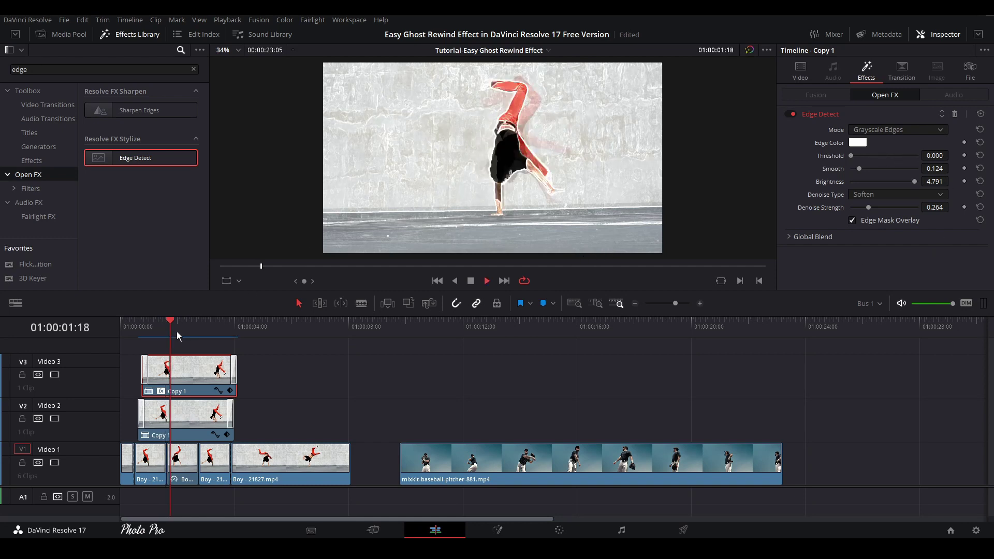
pyautogui.press('space')
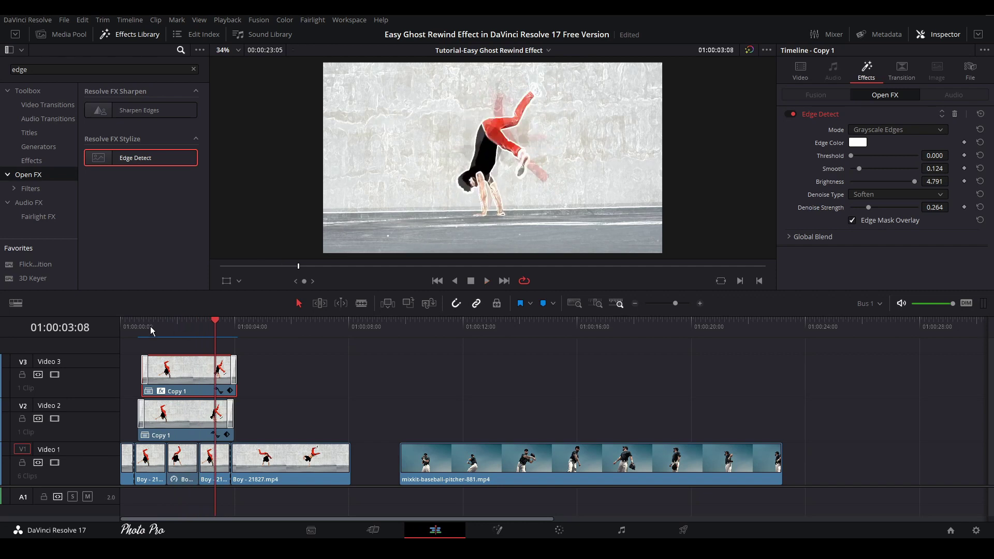
pyautogui.press('Home')
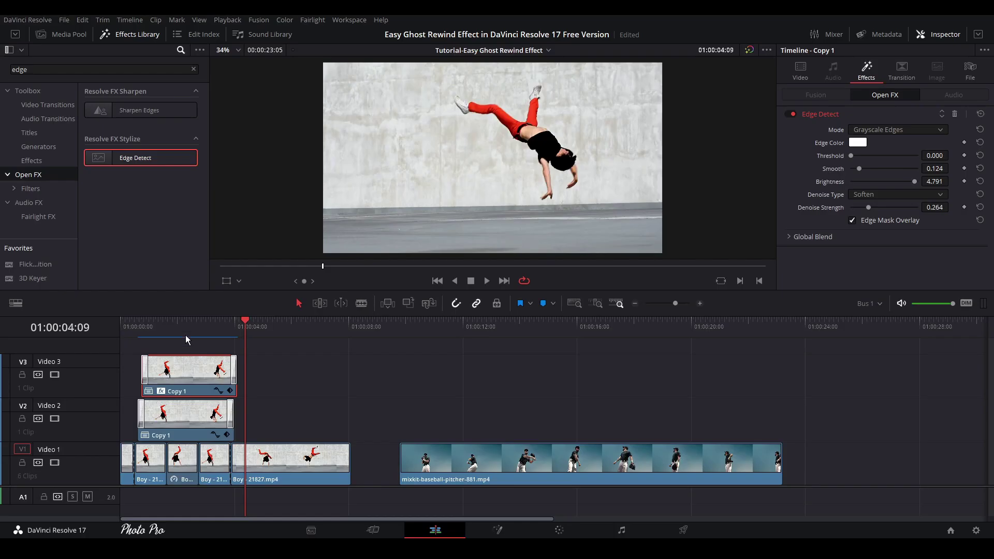
pyautogui.click(154, 330)
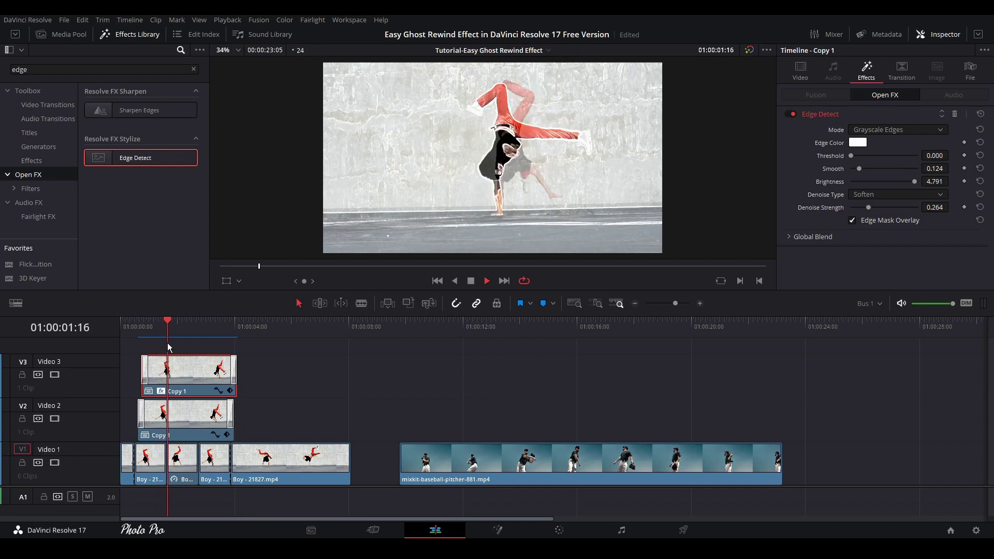
pyautogui.press('space')
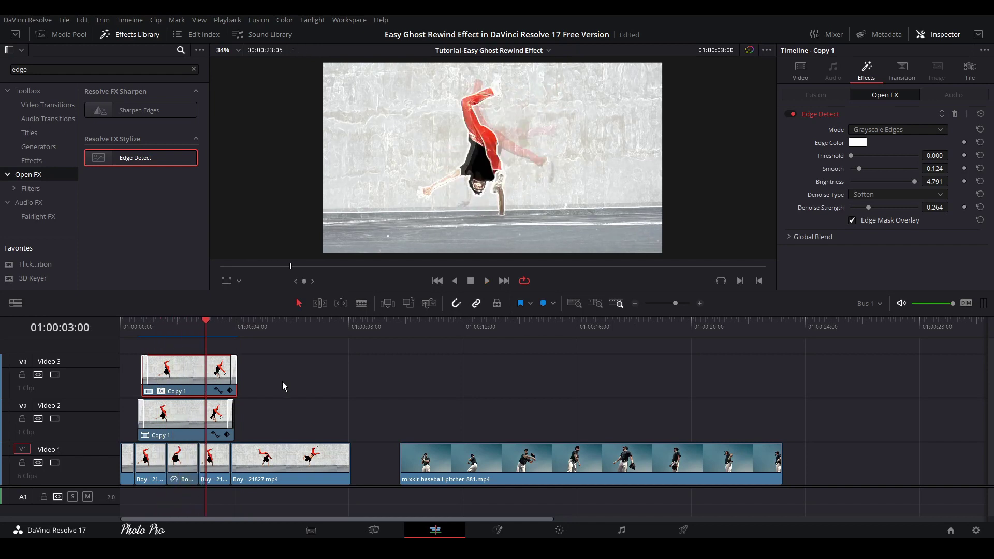
# Shift the pitcher clip right and cut out a one-second piece with two splits
pyautogui.click(459, 327)
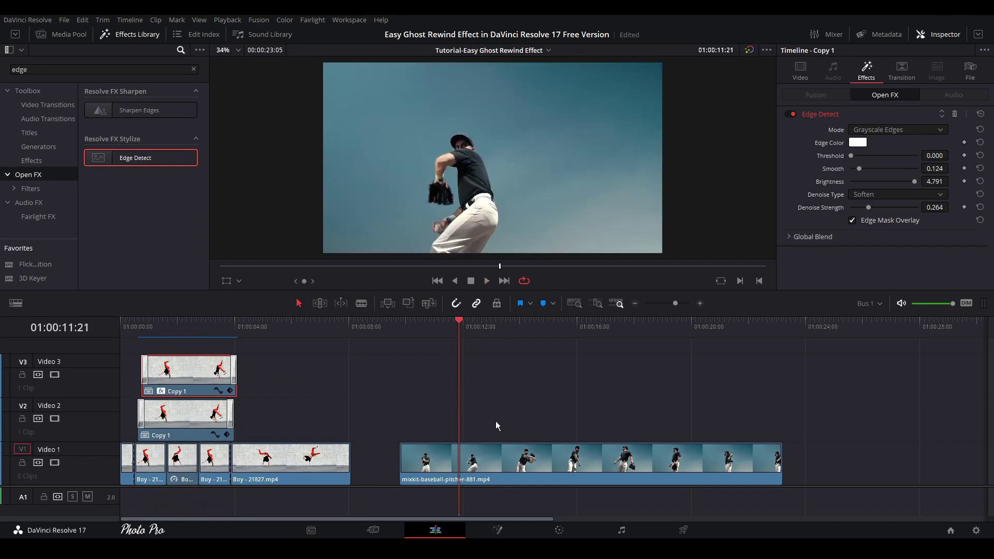
pyautogui.moveTo(512, 457); pyautogui.dragTo(560, 457)
pyautogui.click(533, 335)
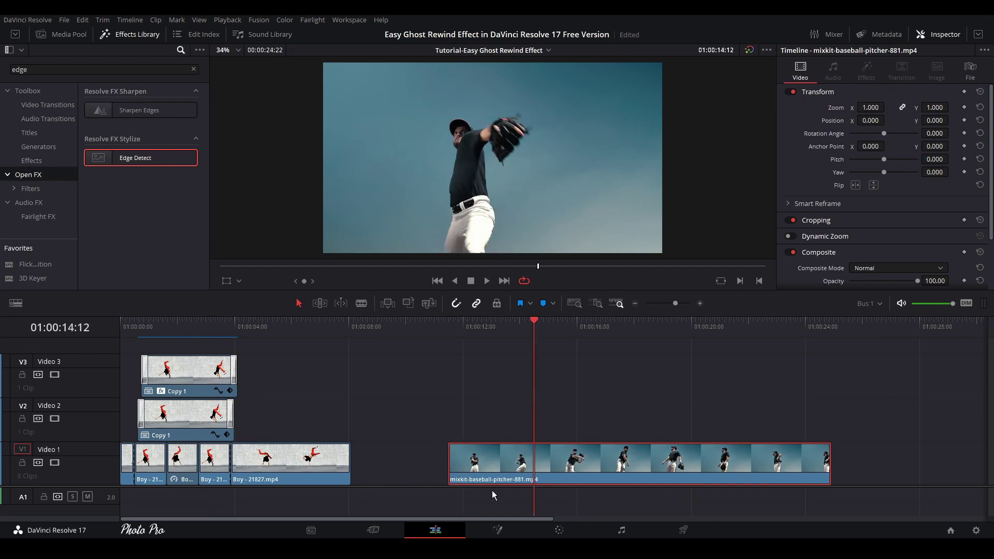
pyautogui.hotkey('ctrl', 'b')
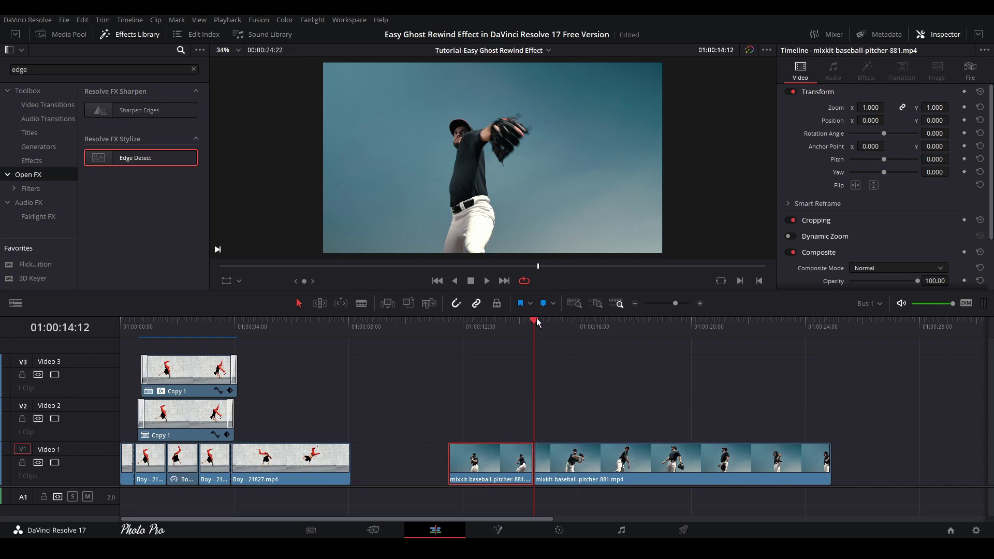
pyautogui.moveTo(537, 321); pyautogui.dragTo(562, 322)
pyautogui.click(550, 464)
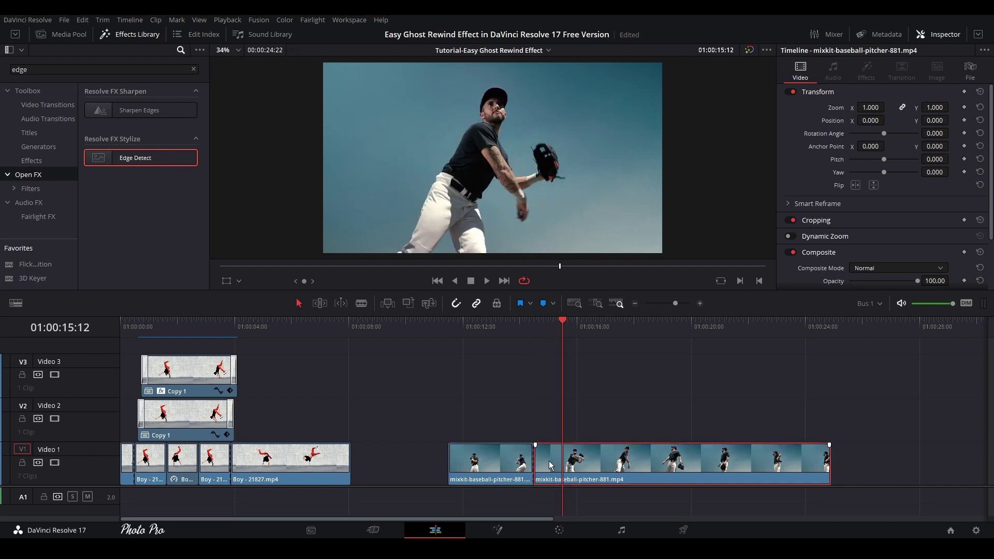
pyautogui.hotkey('ctrl', 'b')
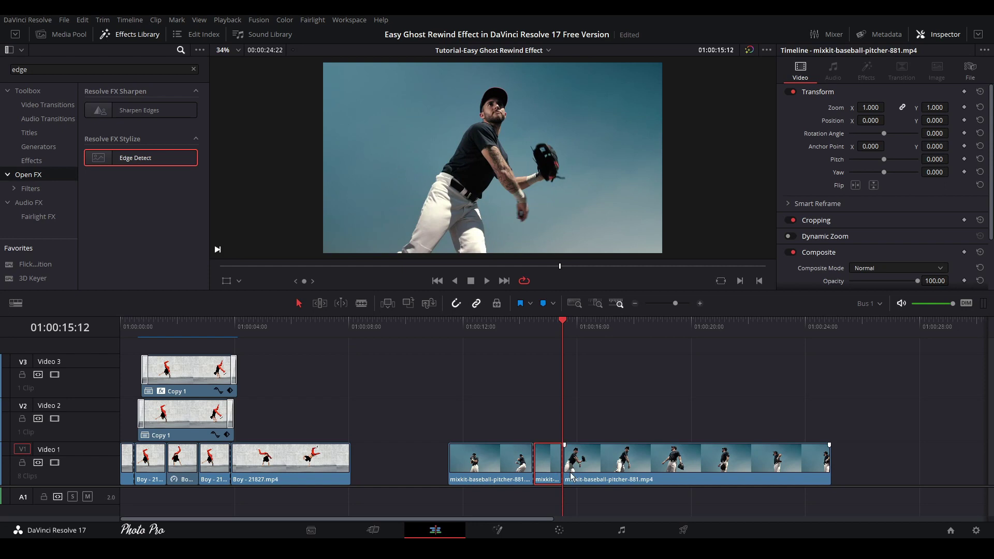
# Move the remaining pitcher footage right and fill the gap with two copies of the short piece
pyautogui.moveTo(595, 473); pyautogui.dragTo(720, 473)
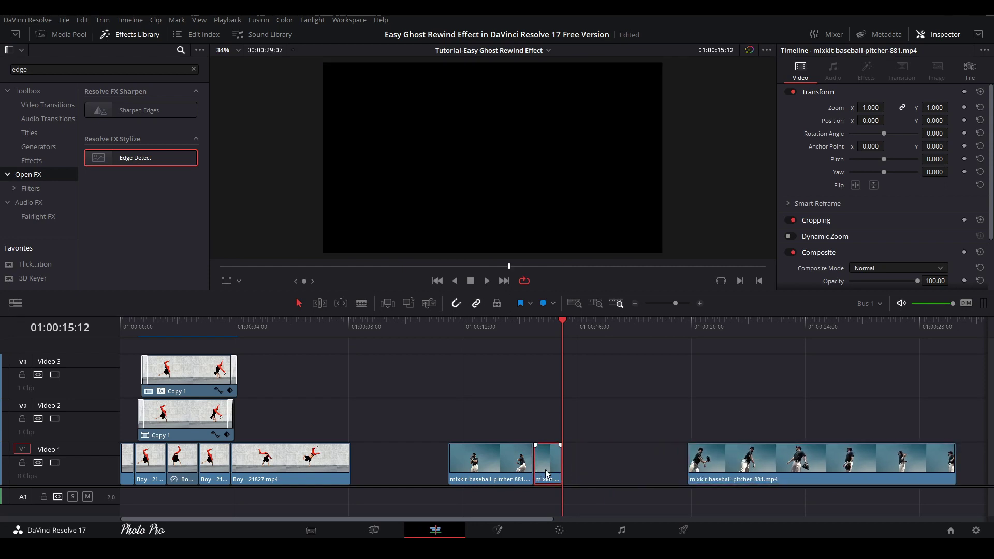
pyautogui.hotkey('ctrl', 'v')
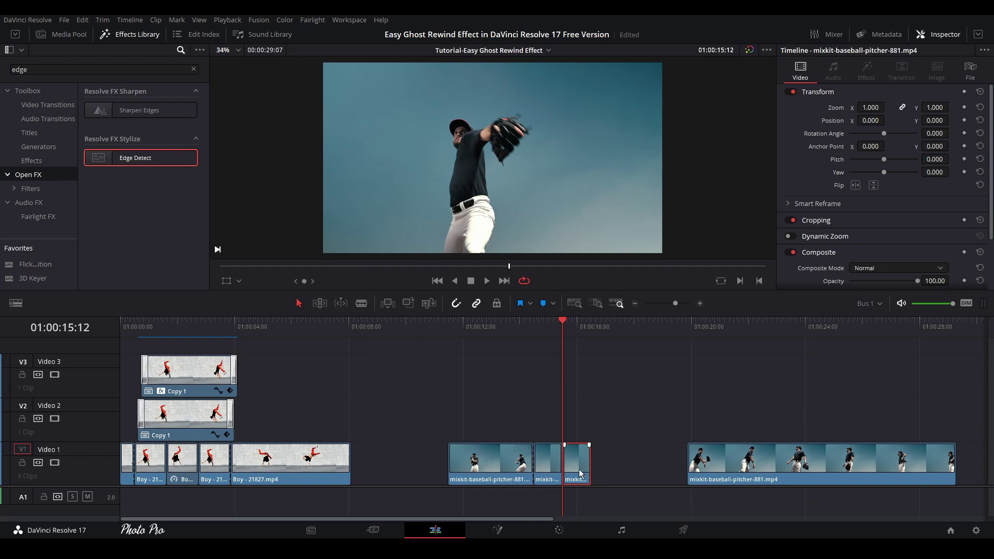
pyautogui.moveTo(580, 473); pyautogui.dragTo(612, 469)
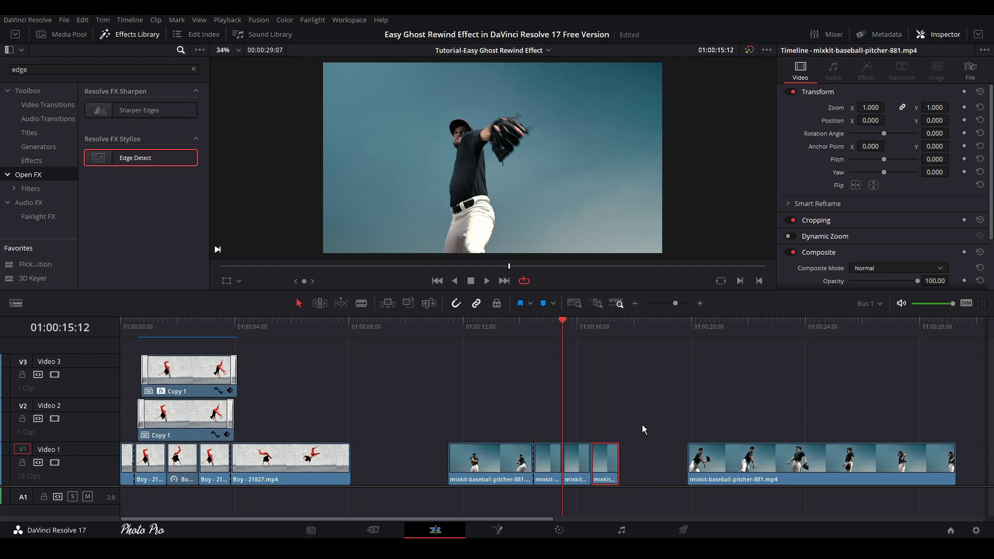
# Close the gap with the long pitcher clip and set the middle short copy to reverse speed
pyautogui.moveTo(735, 468); pyautogui.dragTo(667, 468)
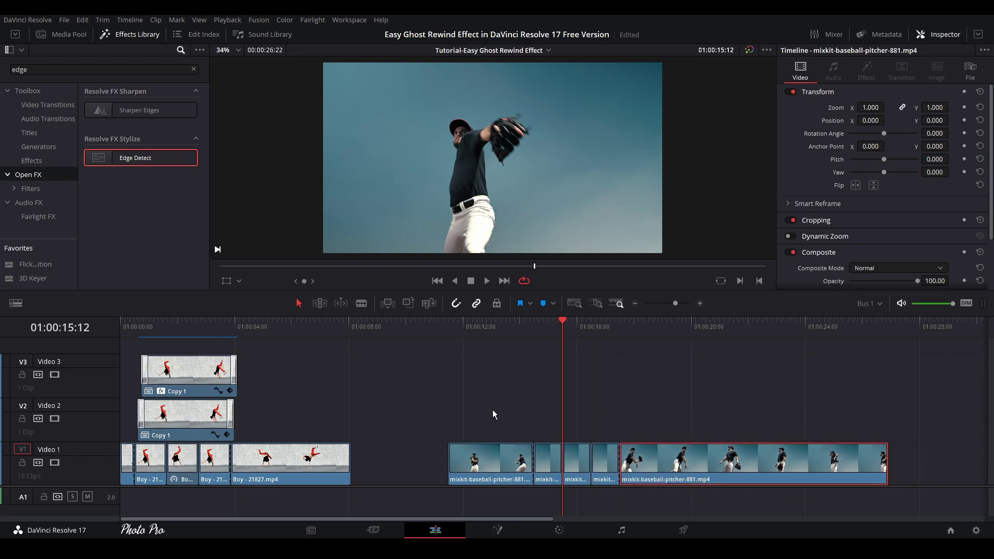
pyautogui.click(624, 323)
pyautogui.rightClick(577, 464)
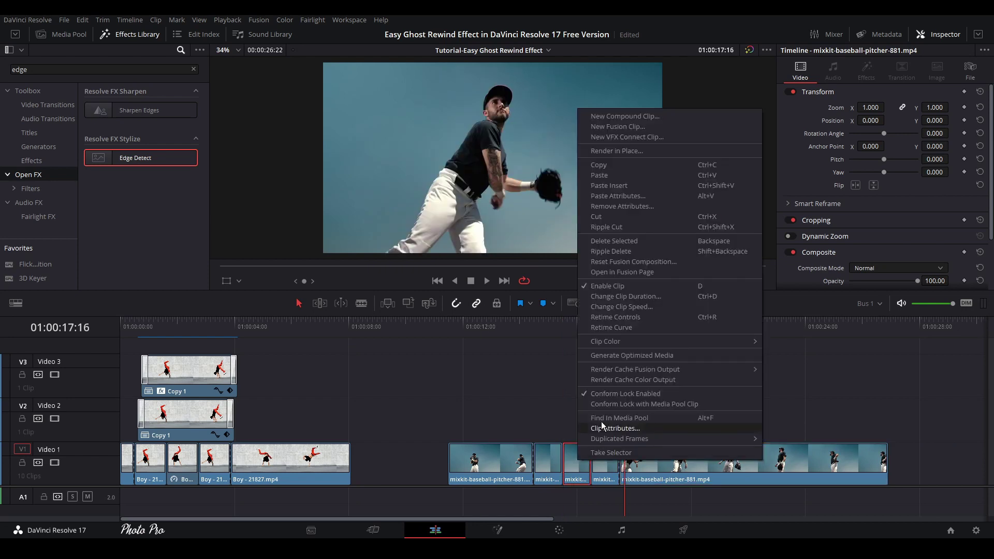
pyautogui.click(620, 307)
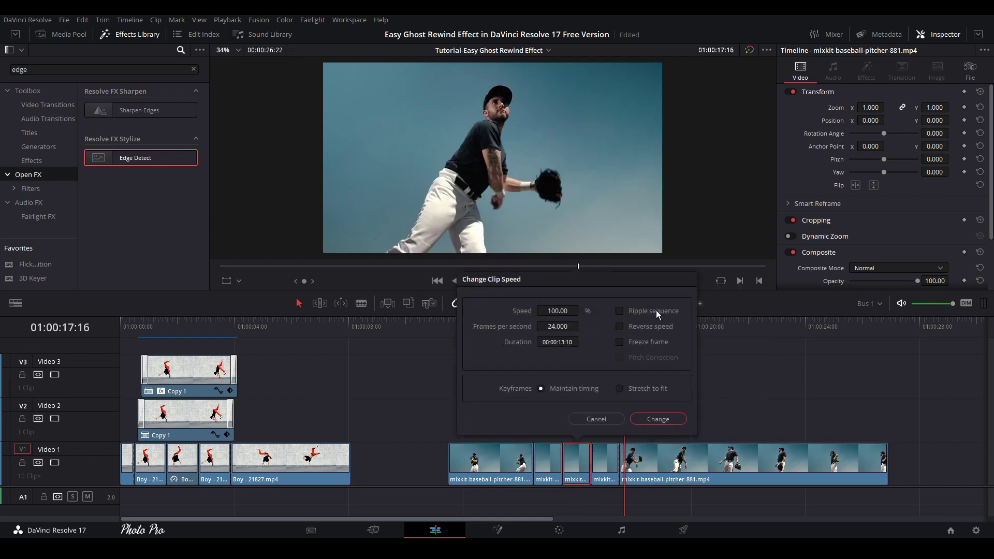
pyautogui.click(618, 327)
pyautogui.click(669, 420)
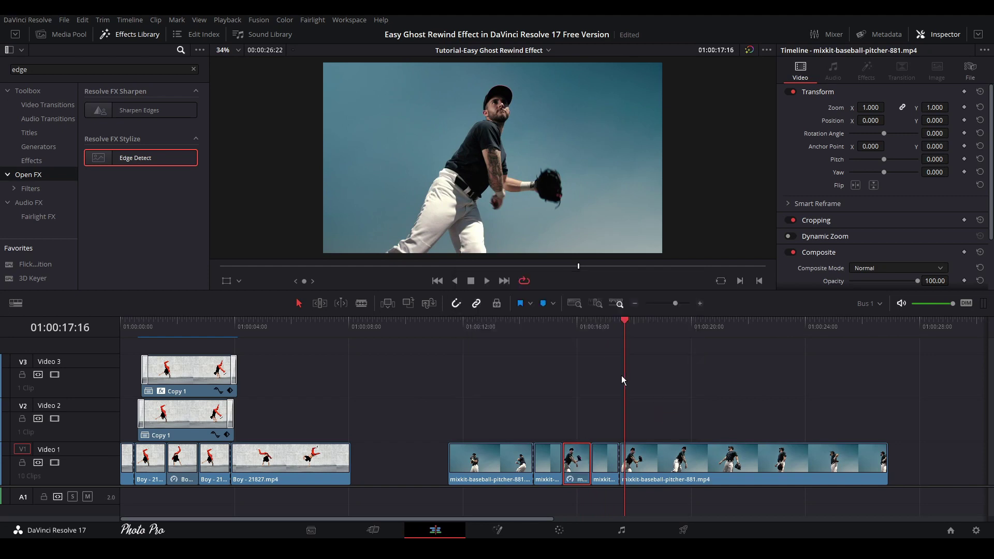
# Play back the rewind section and shorten the end of the last pitcher clip
pyautogui.click(510, 342)
pyautogui.press('space')
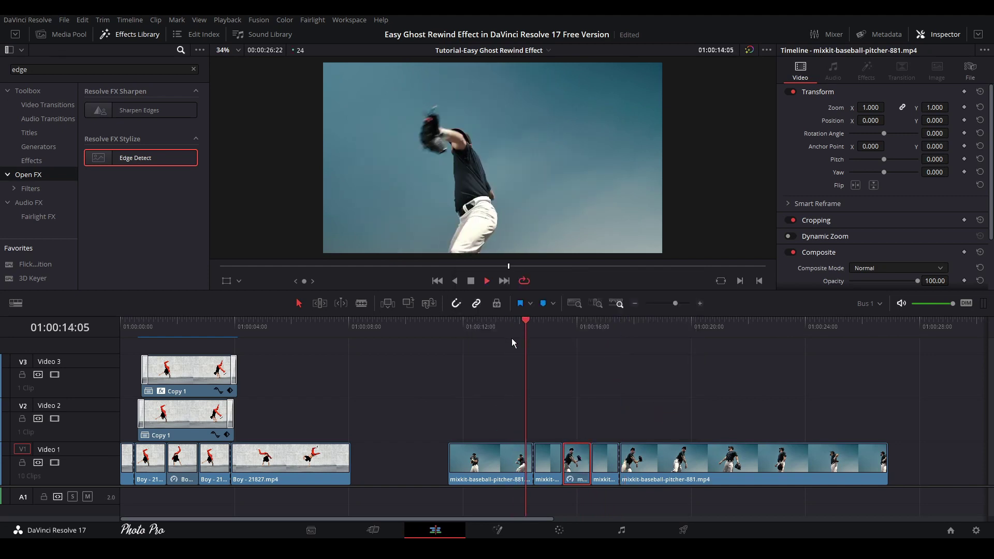
pyautogui.press('space')
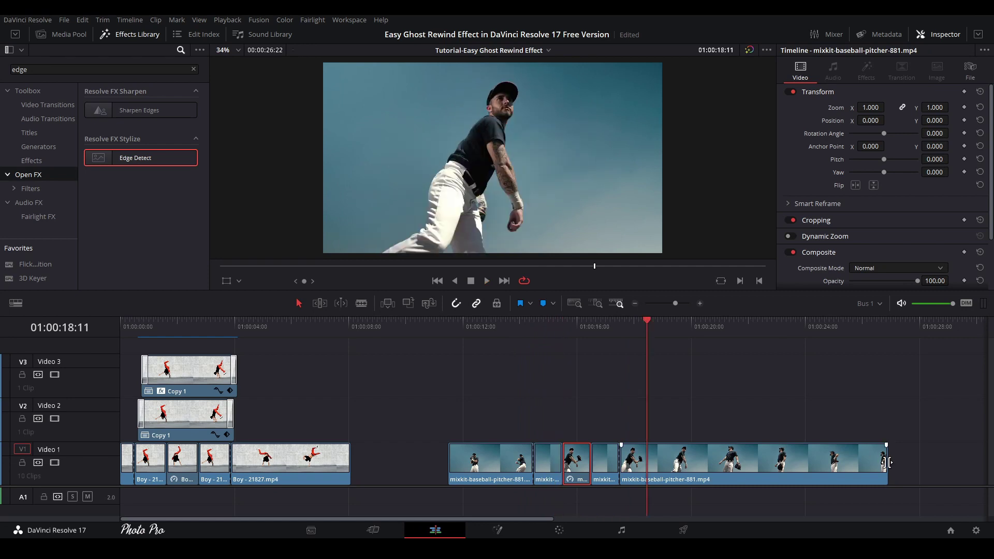
pyautogui.moveTo(888, 462); pyautogui.dragTo(770, 463)
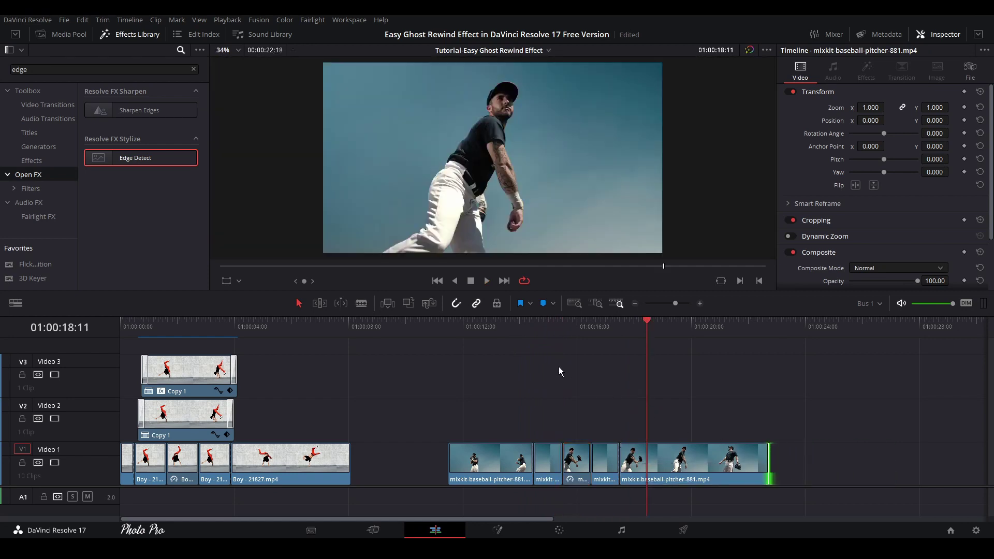
# Link the three copied pitcher pieces on Video 2 and shift them three frames later, to 01:00:14:15
pyautogui.moveTo(545, 415); pyautogui.dragTo(603, 439)
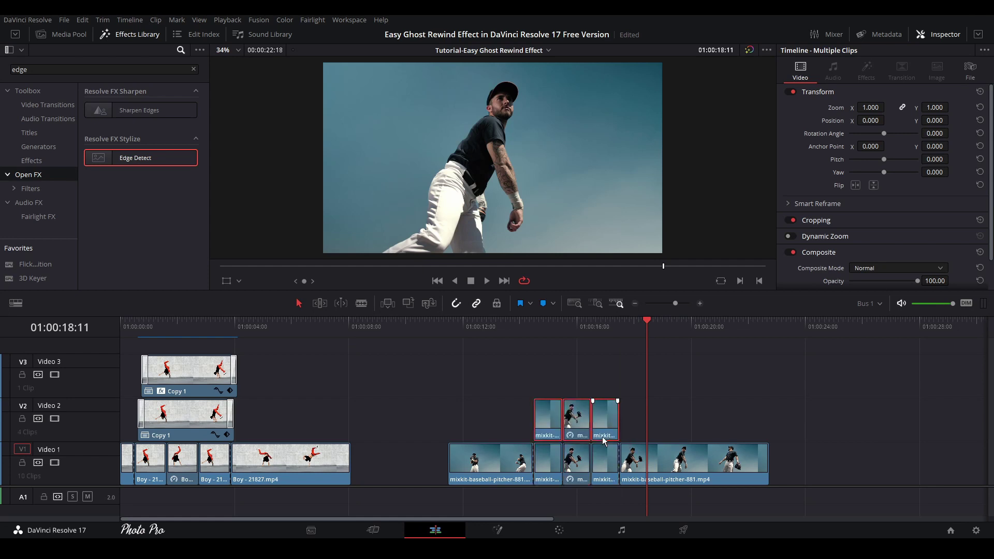
pyautogui.rightClick(604, 428)
pyautogui.click(640, 419)
pyautogui.click(525, 324)
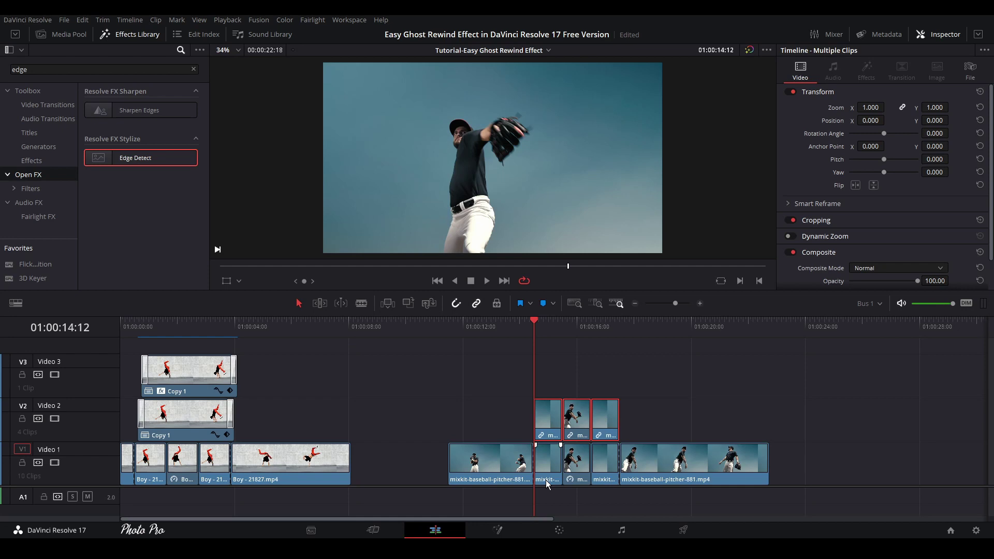
pyautogui.press('Right')
pyautogui.press('Right')
pyautogui.press('Right')
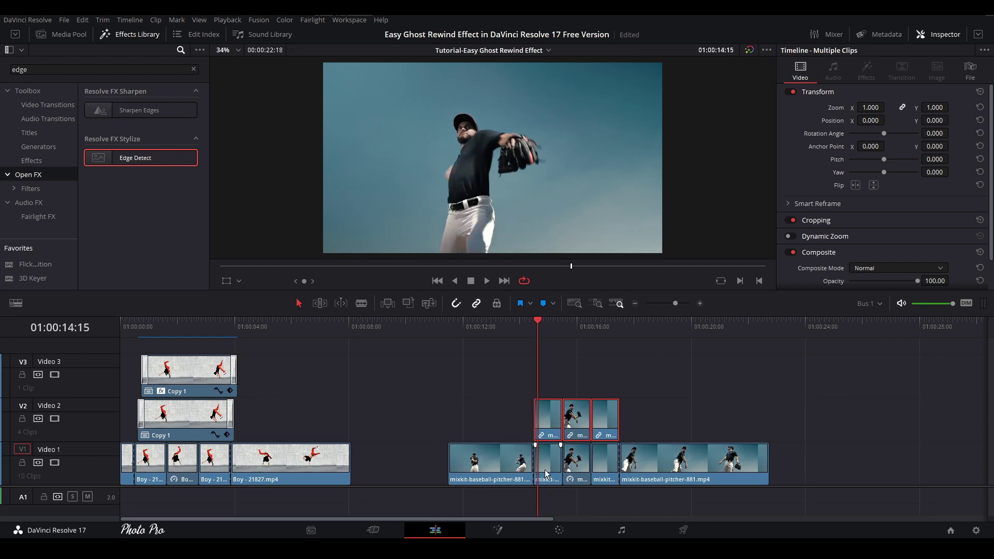
pyautogui.moveTo(554, 434); pyautogui.dragTo(563, 433)
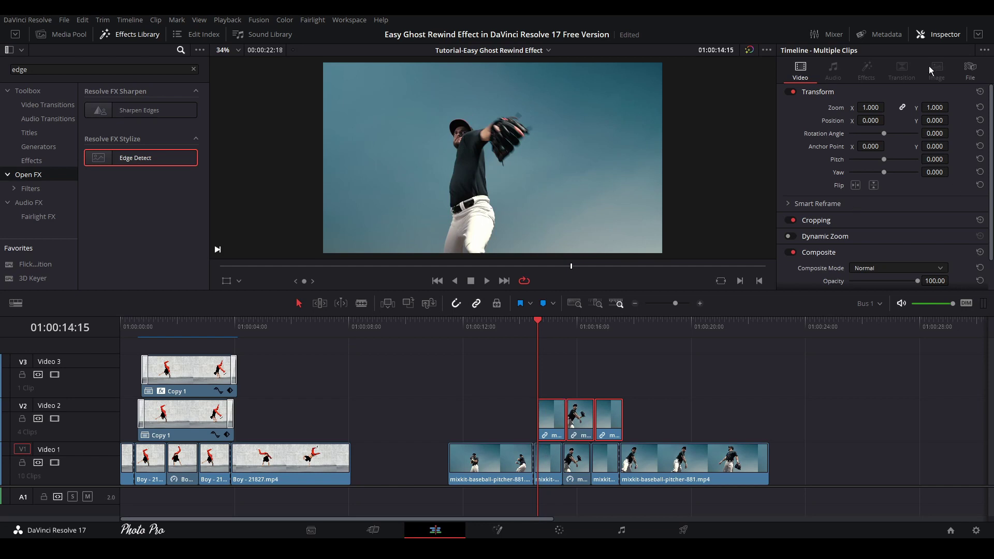
# Set the Video 2 pitcher ghost clips' opacity to 70 and preview the pitch
pyautogui.click(850, 92)
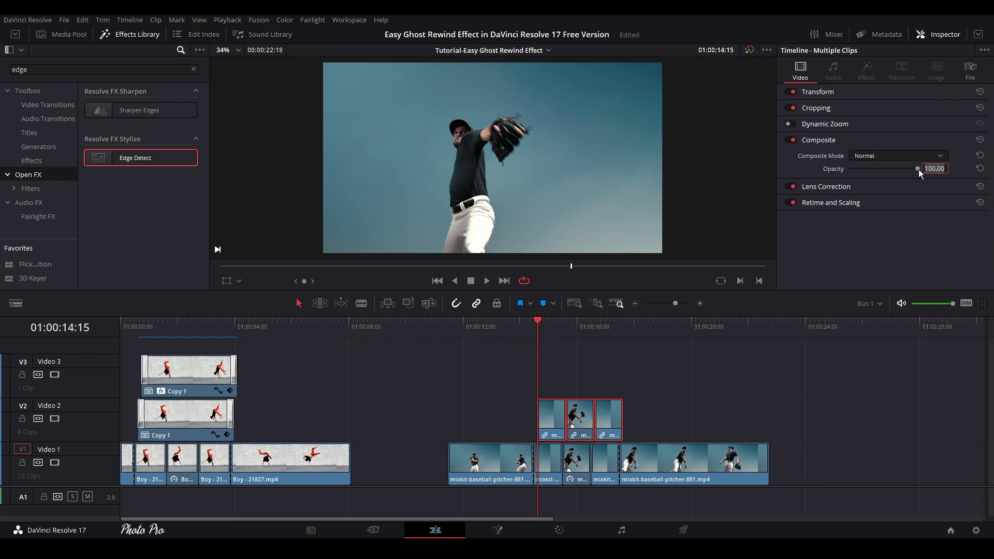
pyautogui.press('Return')
pyautogui.press('space')
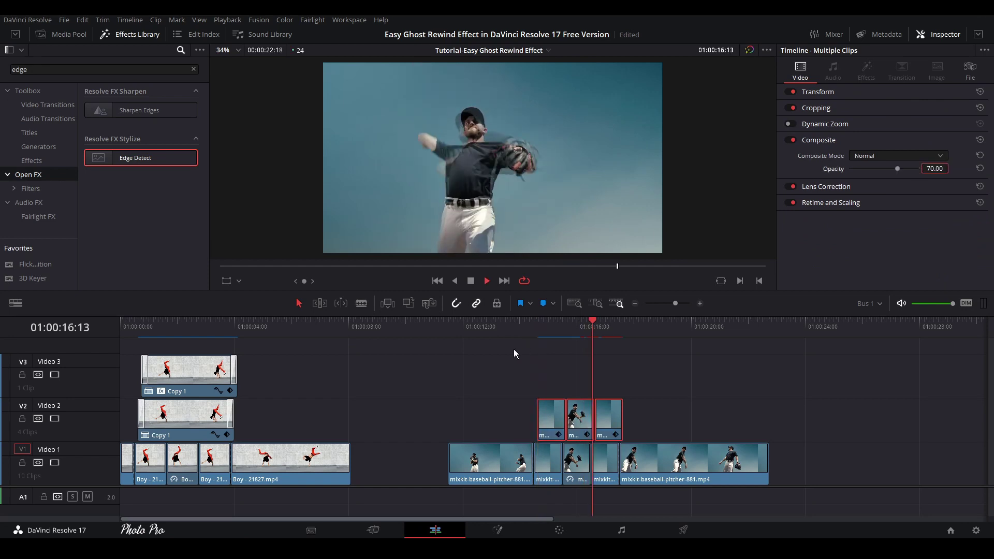
pyautogui.click(518, 335)
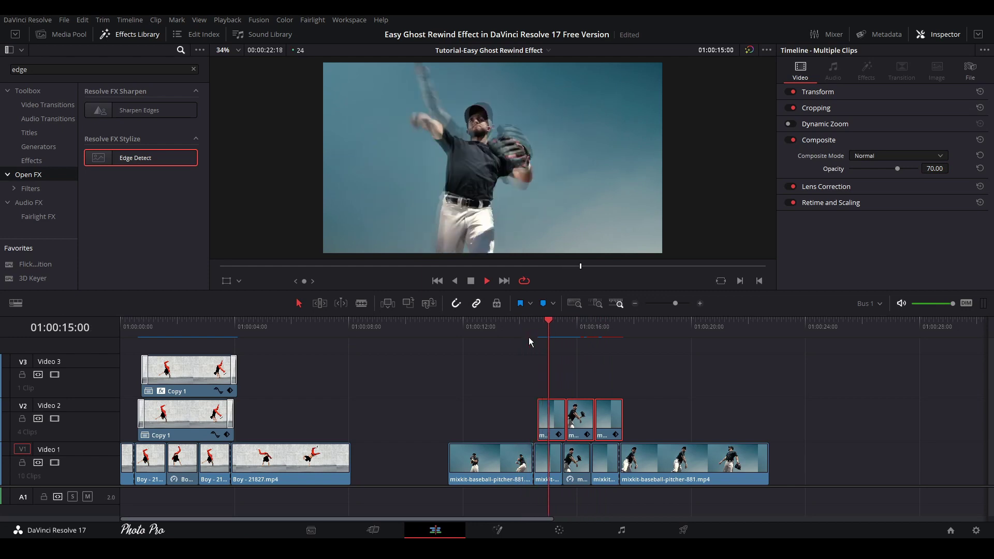
pyautogui.click(505, 327)
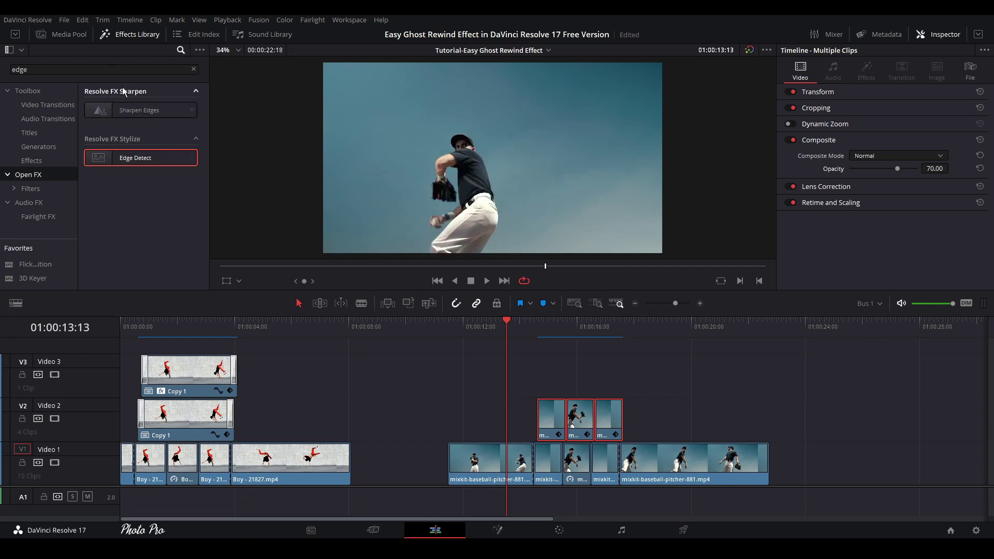
# Apply the Light Rays effect to the Video 2 clips and preview the glowing ghost
pyautogui.write('ray')
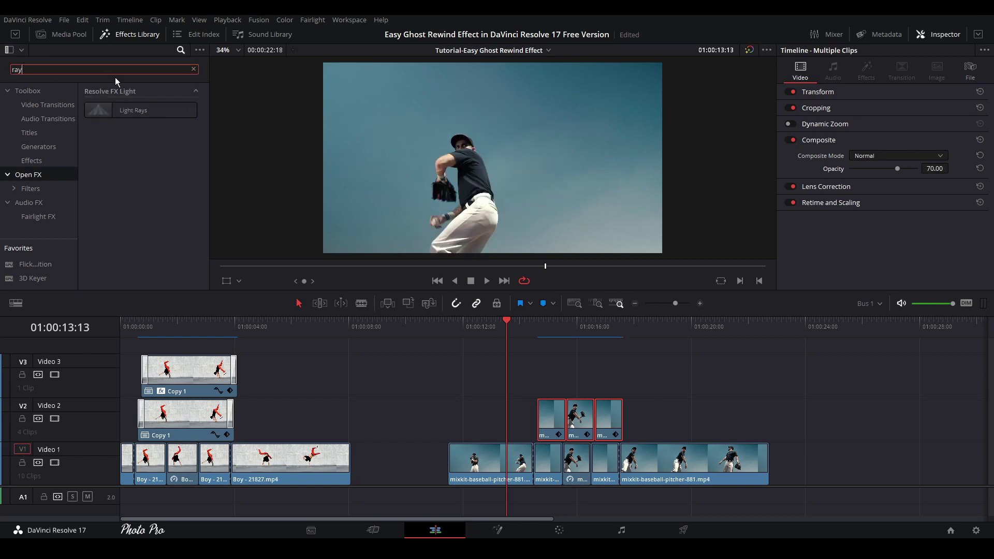
pyautogui.moveTo(122, 109); pyautogui.dragTo(593, 400)
pyautogui.press('space')
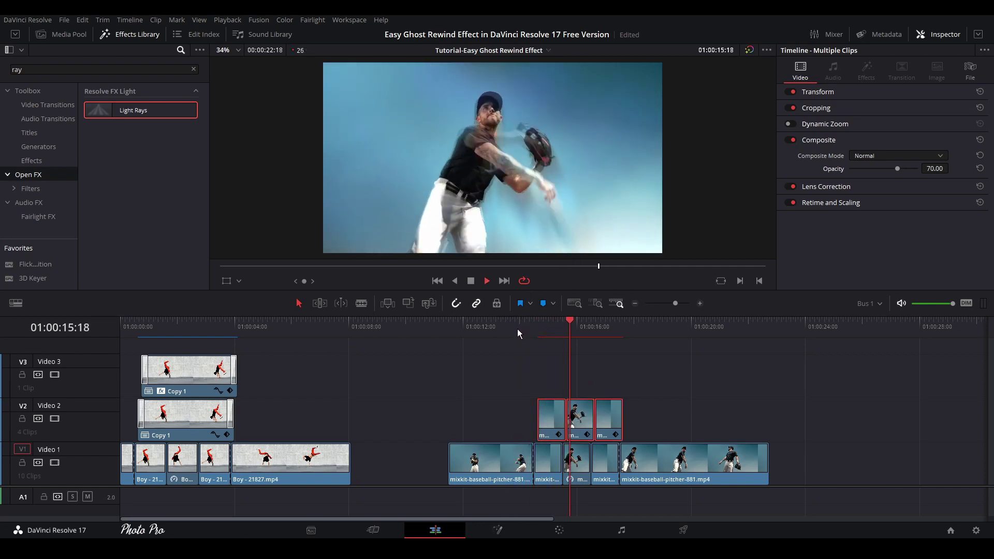
pyautogui.click(511, 328)
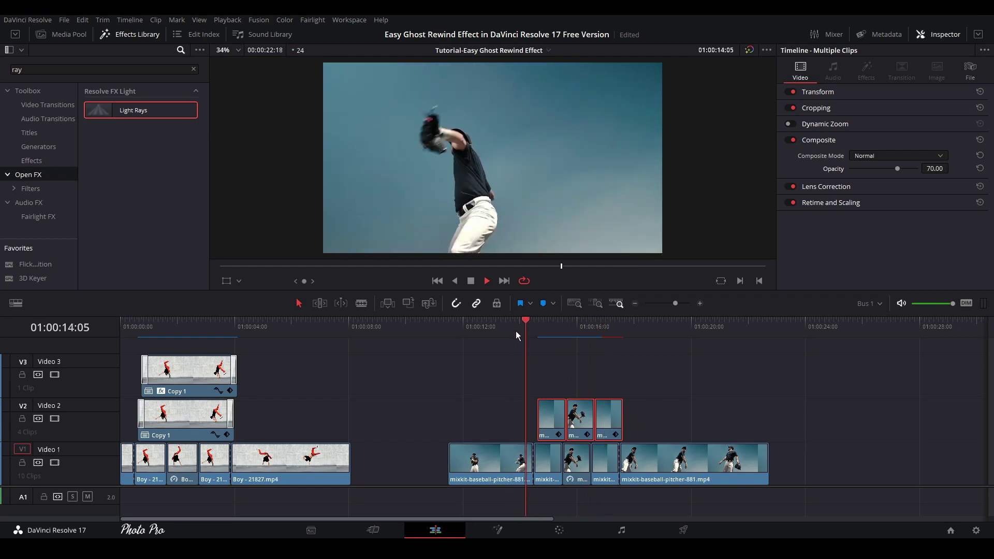
pyautogui.press('space')
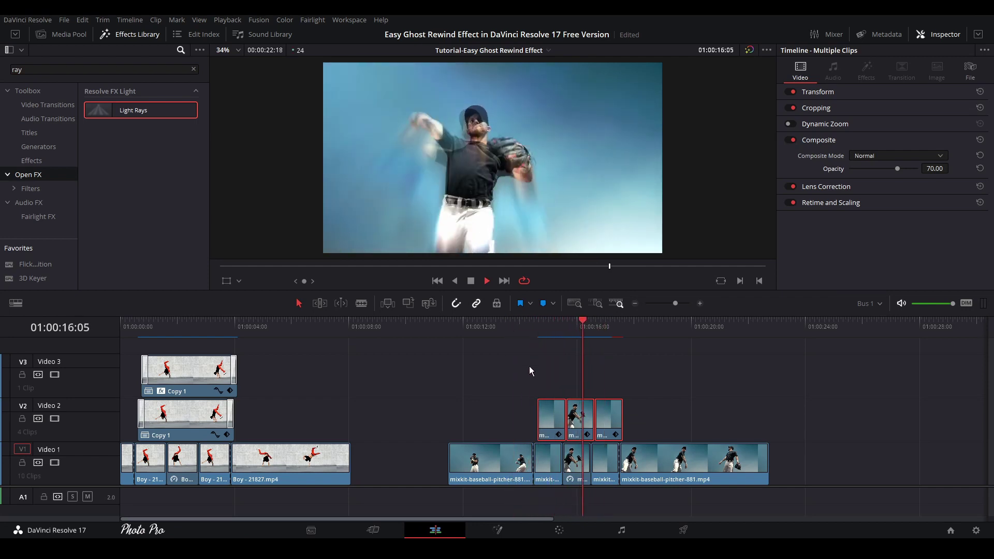
# Add cross dissolves at both the start and end edit points of the Video 2 ghost clips, then play to check
pyautogui.rightClick(545, 413)
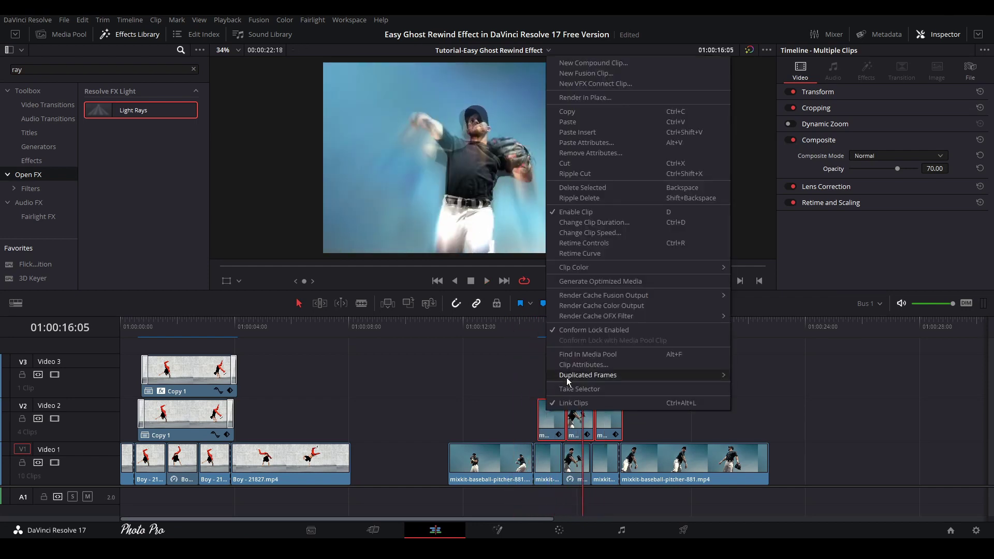
pyautogui.click(531, 409)
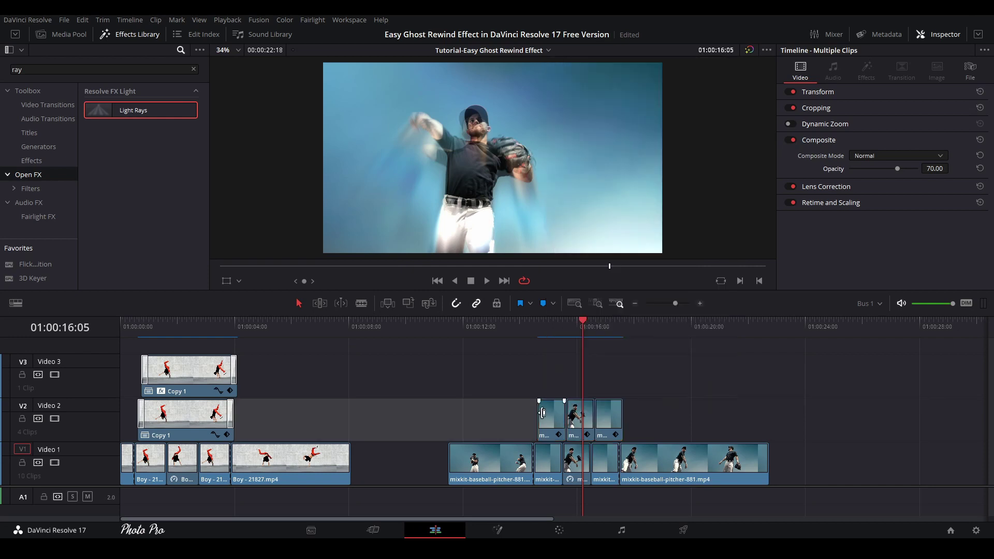
pyautogui.rightClick(542, 412)
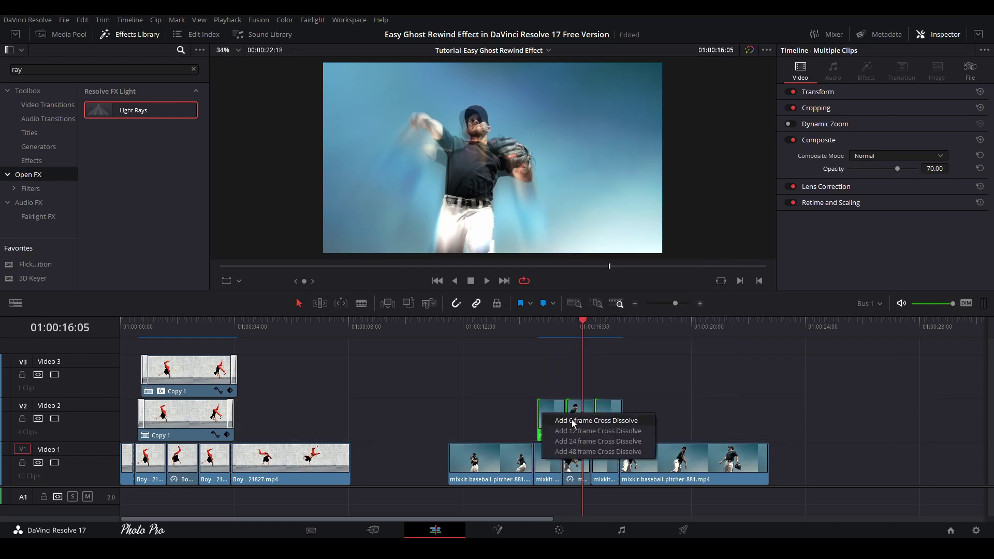
pyautogui.click(573, 431)
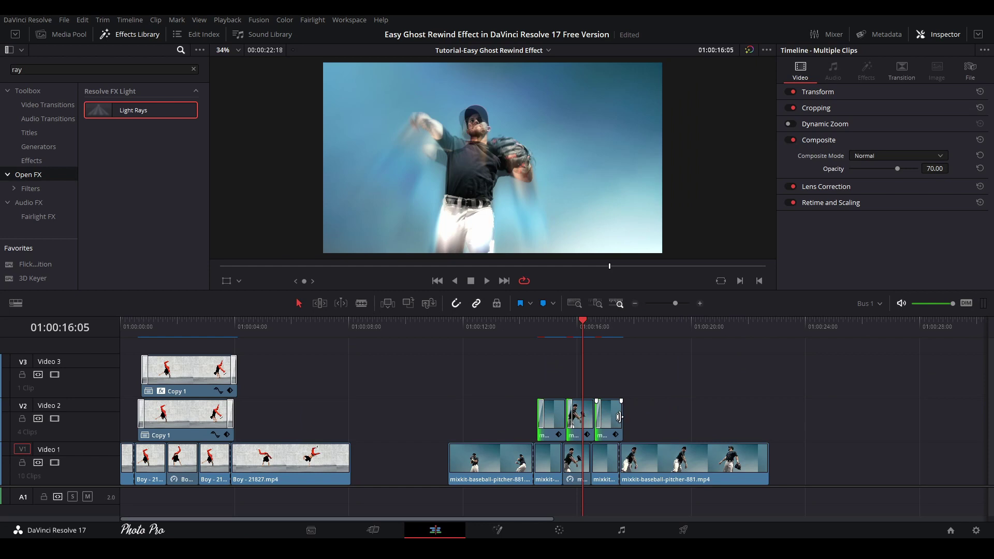
pyautogui.rightClick(619, 417)
pyautogui.click(644, 428)
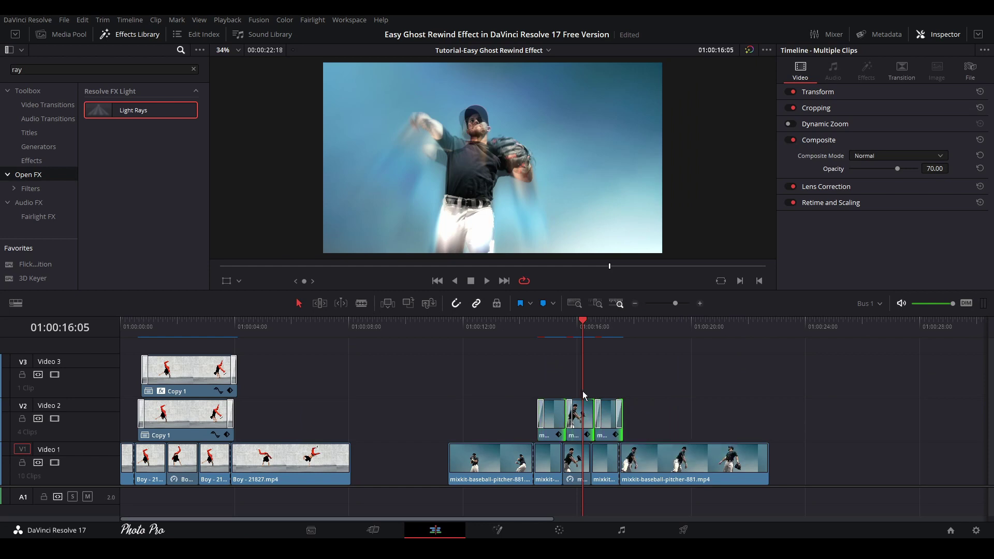
pyautogui.click(520, 337)
pyautogui.press('space')
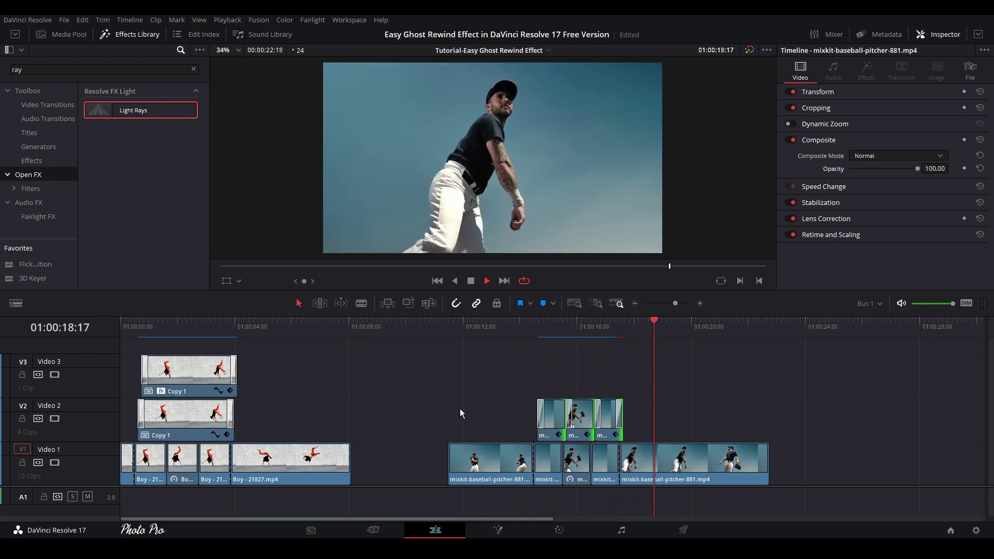
# Speed the last pitcher clip up to about 196% using the retime controls
pyautogui.click(709, 469)
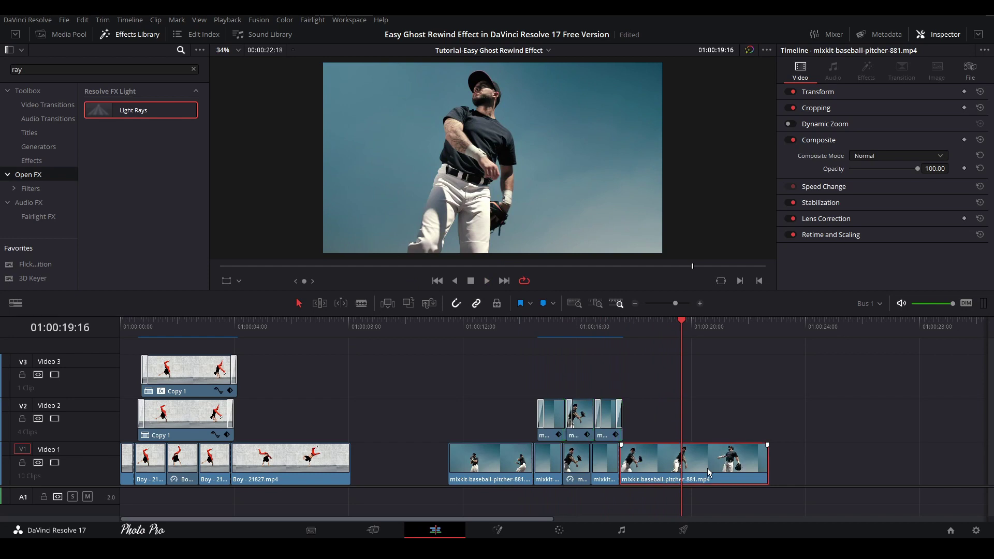
pyautogui.hotkey('ctrl', 'r')
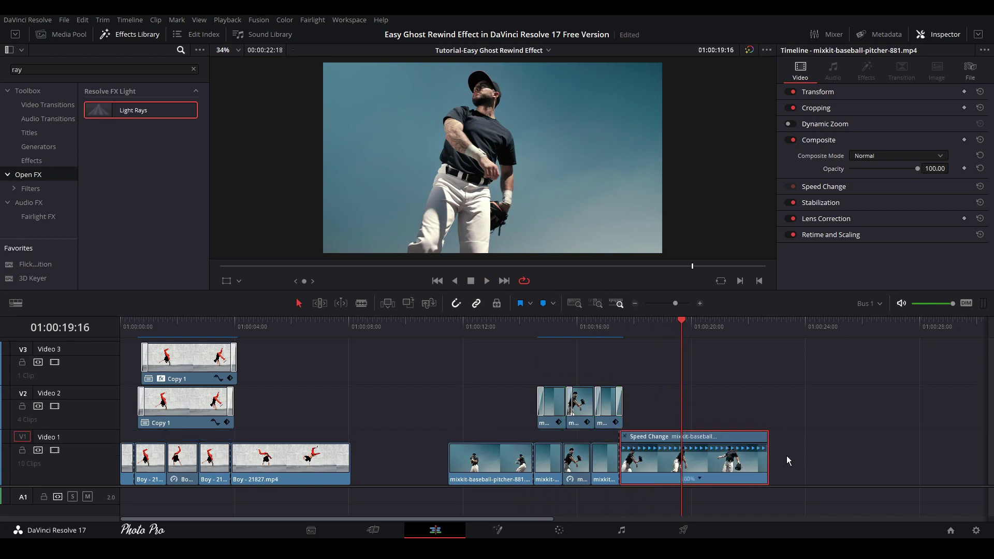
pyautogui.moveTo(767, 439); pyautogui.dragTo(692, 453)
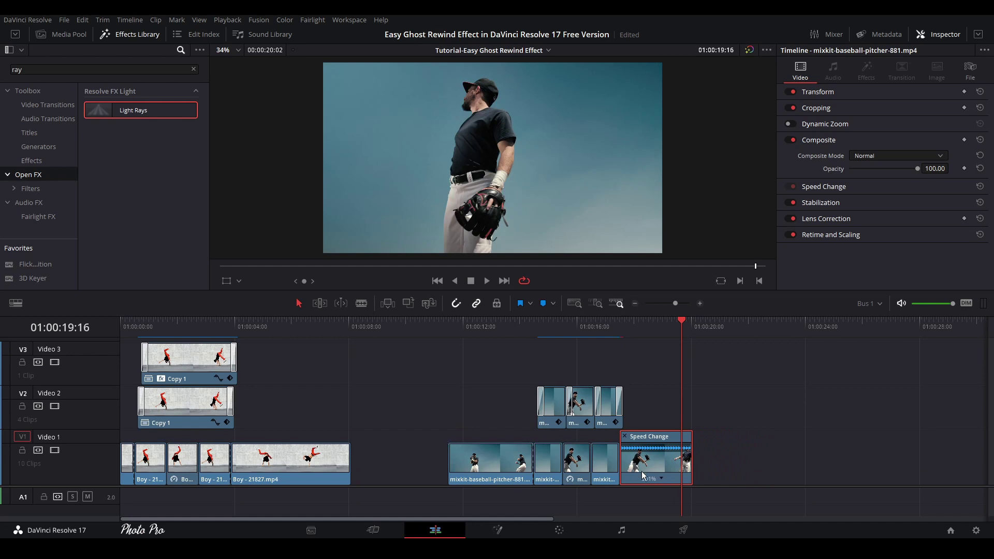
pyautogui.hotkey('ctrl', 'r')
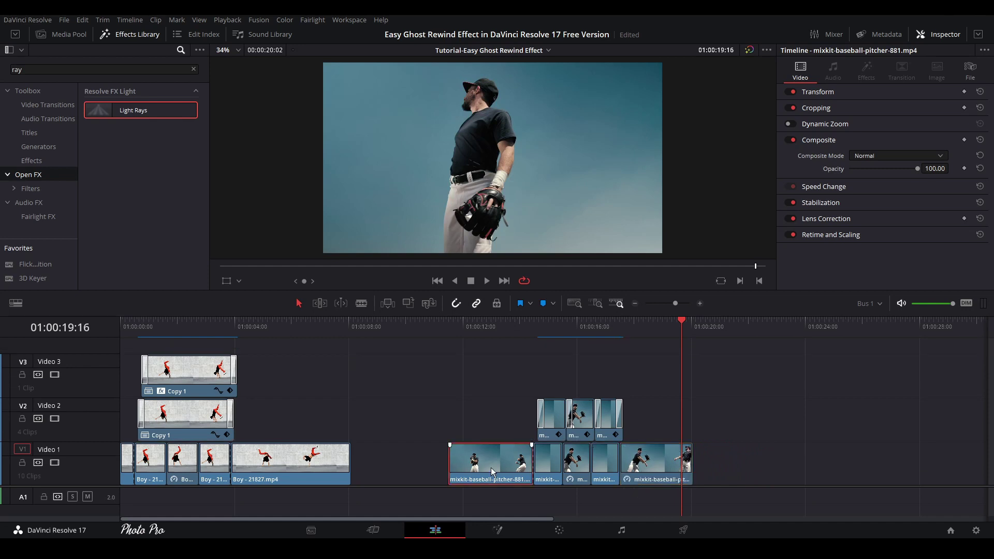
# Set the first pitcher clip to 200% speed, move it against the other clips, and preview
pyautogui.hotkey('ctrl', 'r')
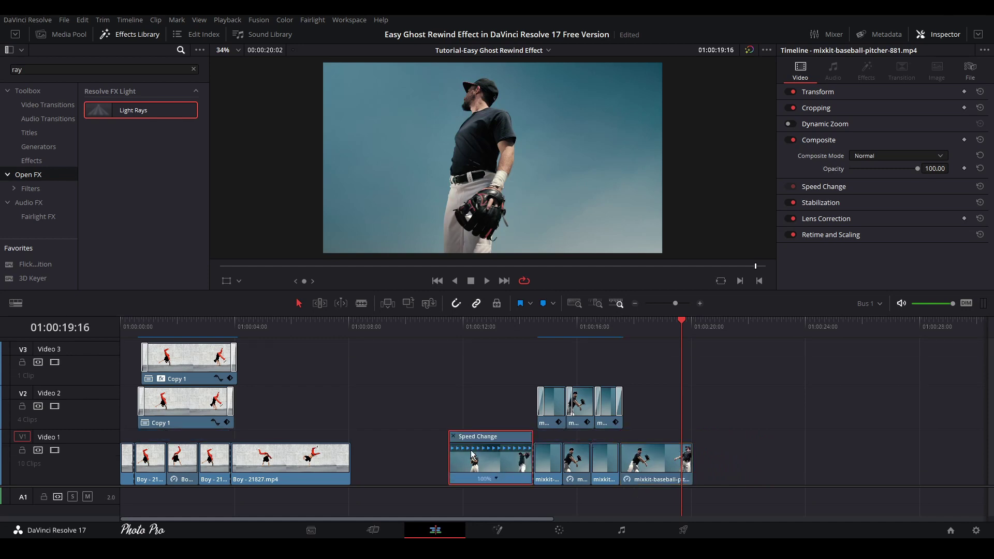
pyautogui.click(496, 478)
pyautogui.click(601, 527)
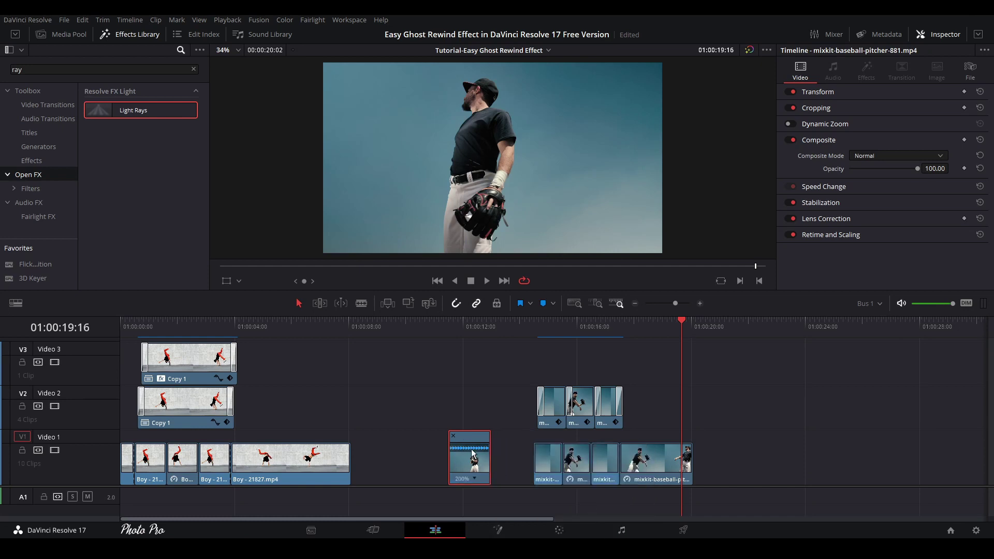
pyautogui.moveTo(471, 441); pyautogui.dragTo(511, 441)
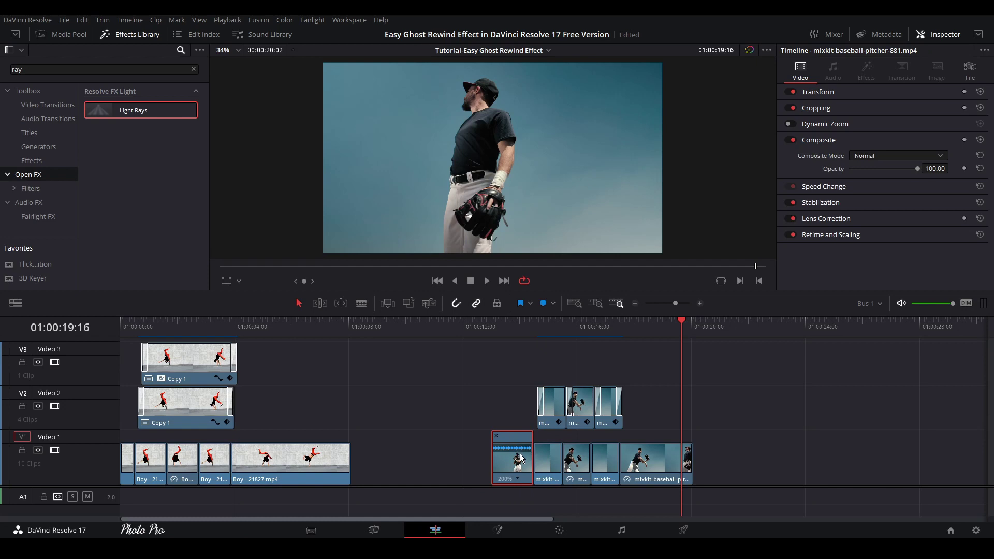
pyautogui.hotkey('ctrl', 'r')
pyautogui.click(493, 328)
pyautogui.press('space')
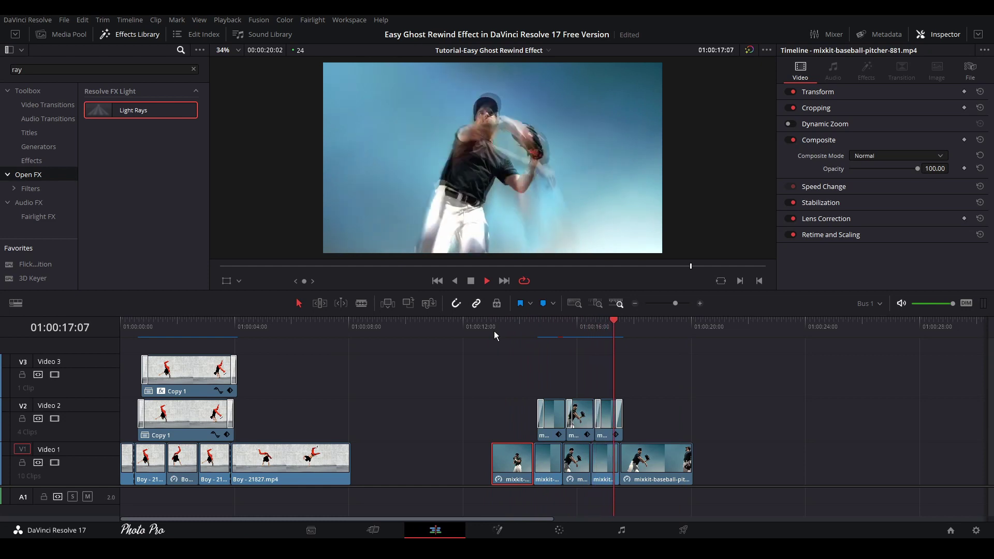
pyautogui.press('space')
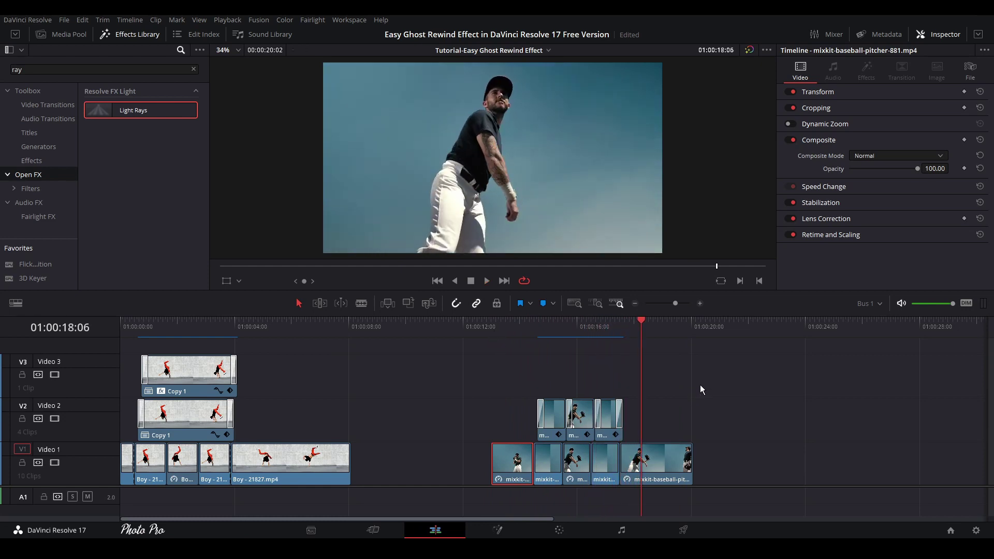
# Combine all breakdancer clips on the three tracks into a compound clip named Dance
pyautogui.moveTo(386, 356); pyautogui.dragTo(198, 463)
pyautogui.rightClick(209, 382)
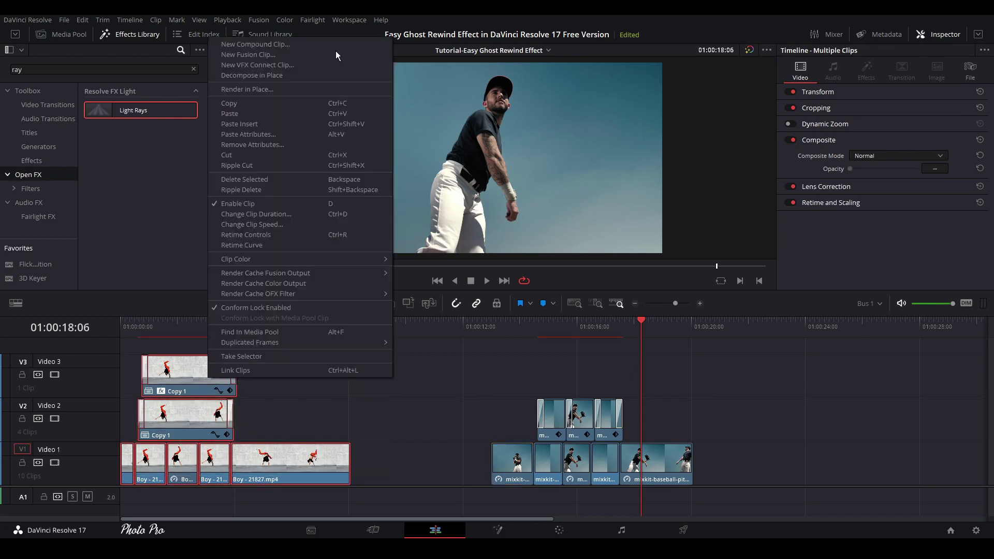
pyautogui.click(269, 45)
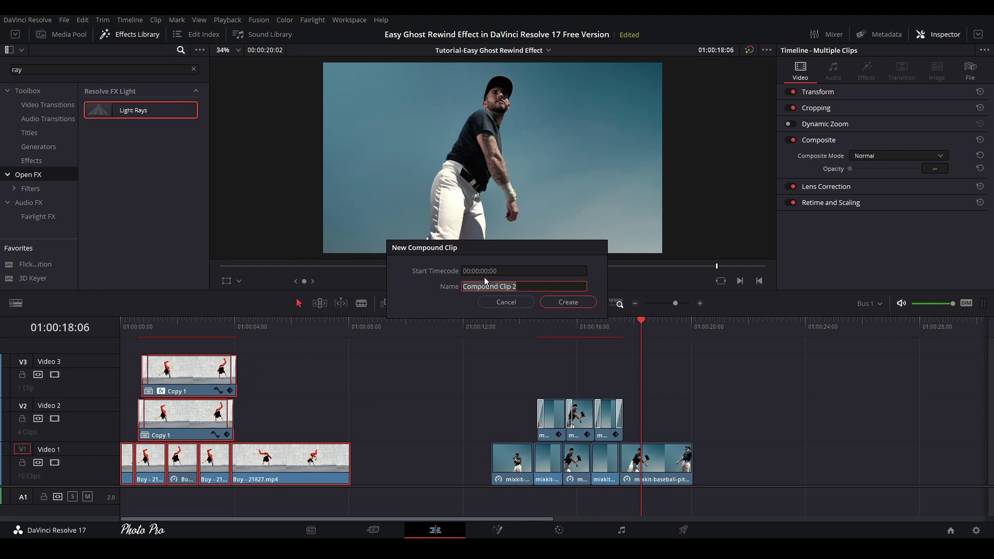
pyautogui.write('Dance')
pyautogui.press('Return')
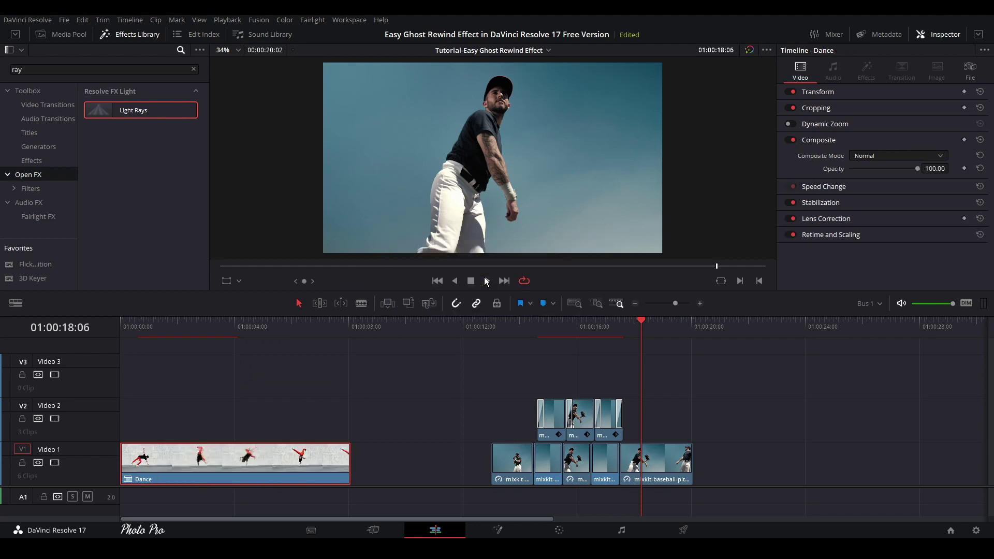
# Combine all baseball pitcher clips into a compound clip named Pitcher
pyautogui.moveTo(500, 387); pyautogui.dragTo(718, 494)
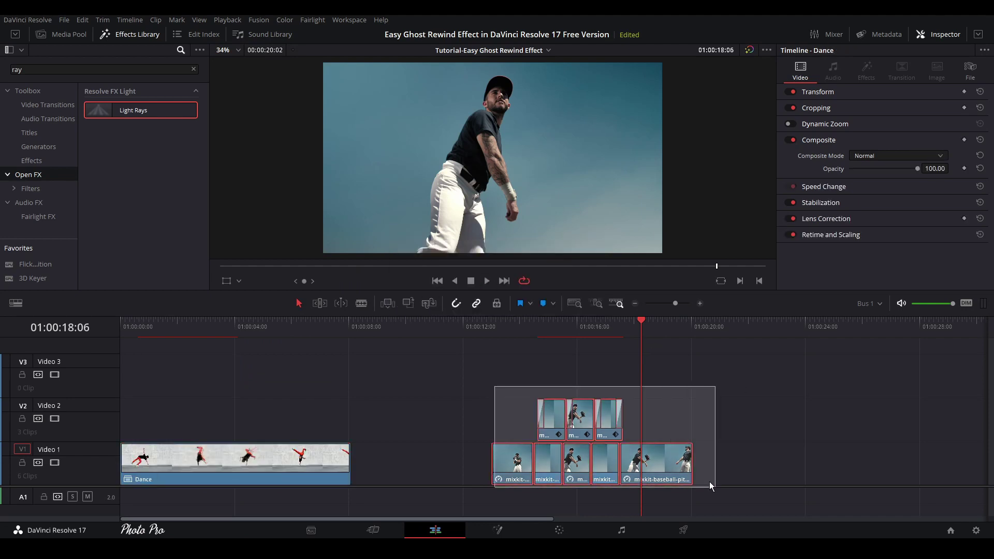
pyautogui.rightClick(670, 472)
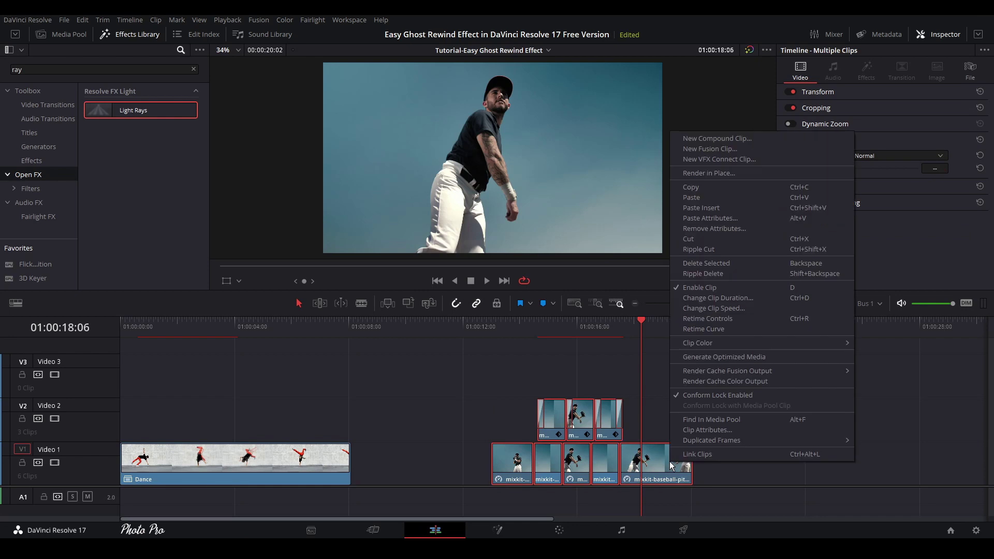
pyautogui.click(724, 138)
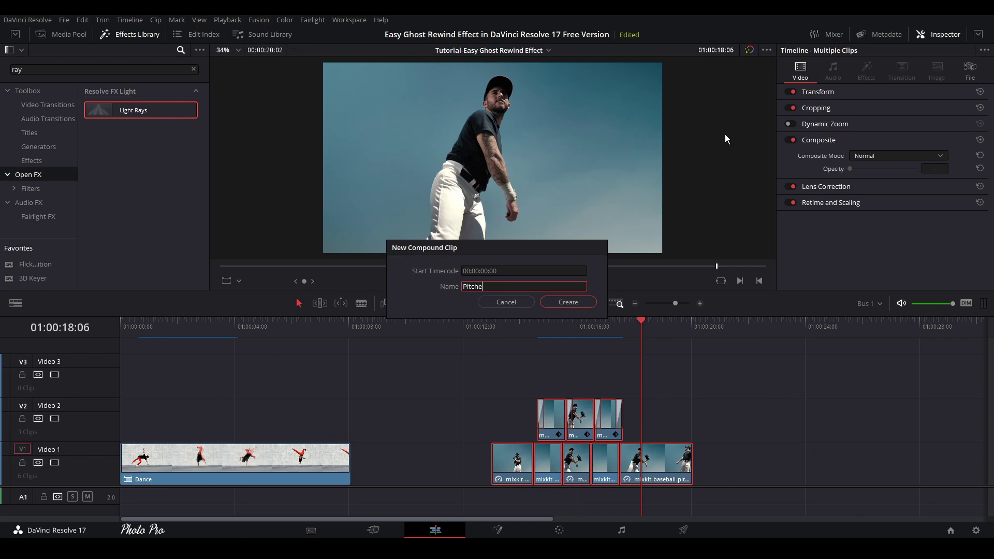
pyautogui.write('Pitcher')
pyautogui.press('Return')
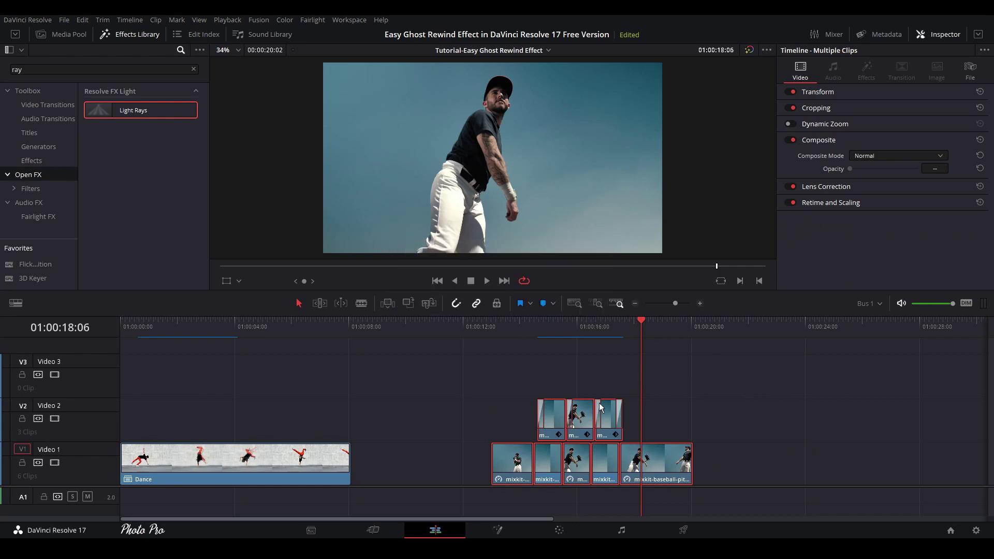